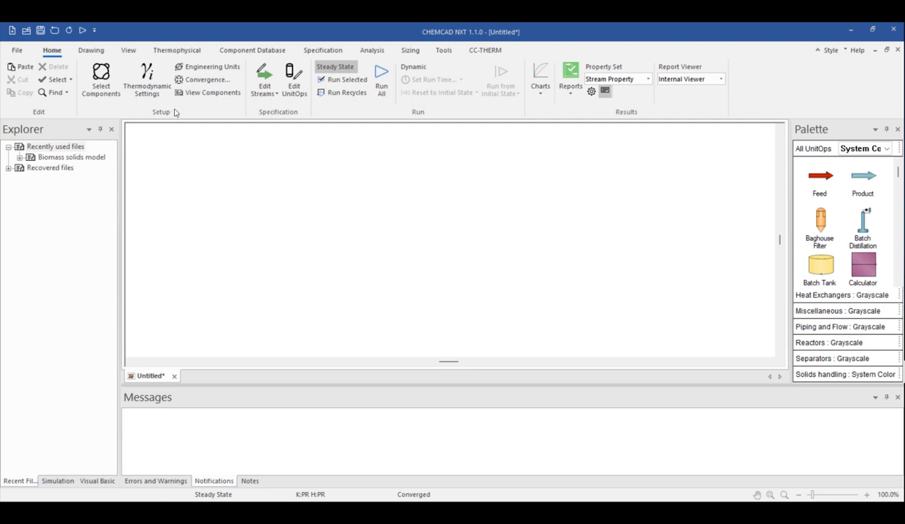
Step: Set the Vapor Volume Rate engineering unit to MMft3/day and apply the custom unit set
click(195, 70)
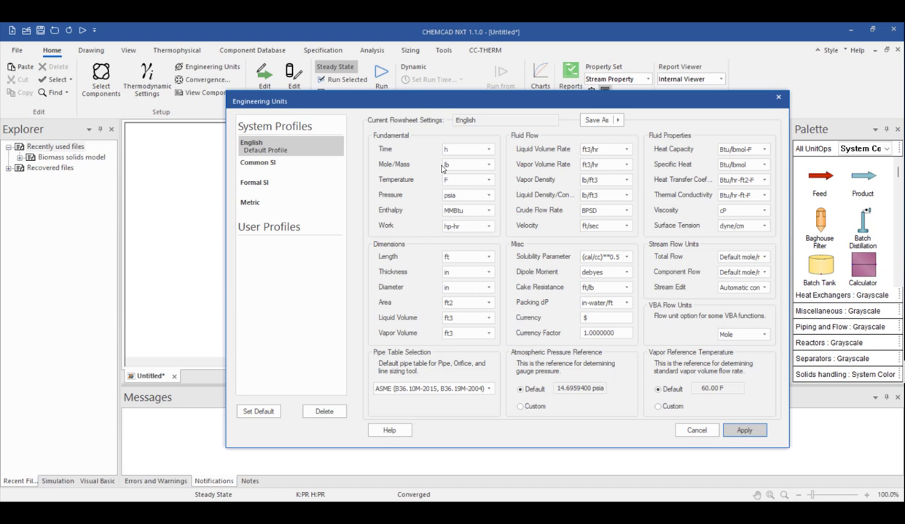
click(598, 165)
click(605, 183)
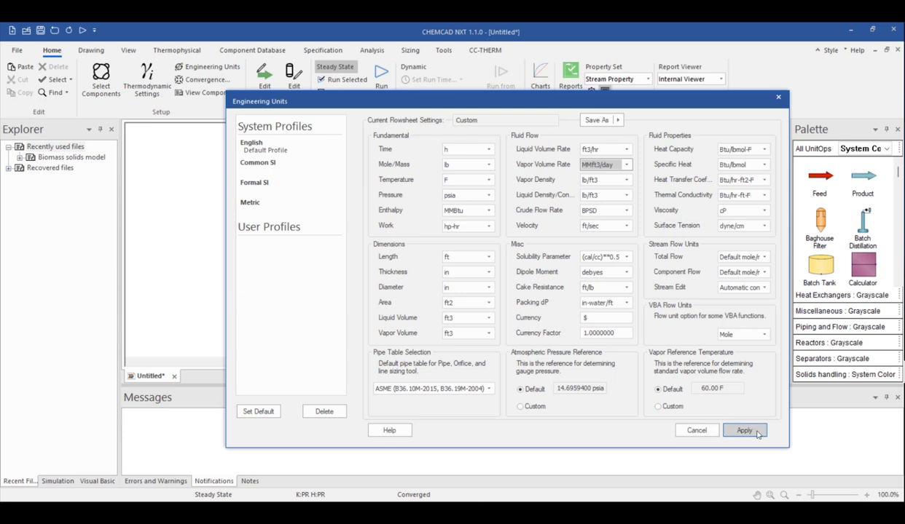
click(744, 431)
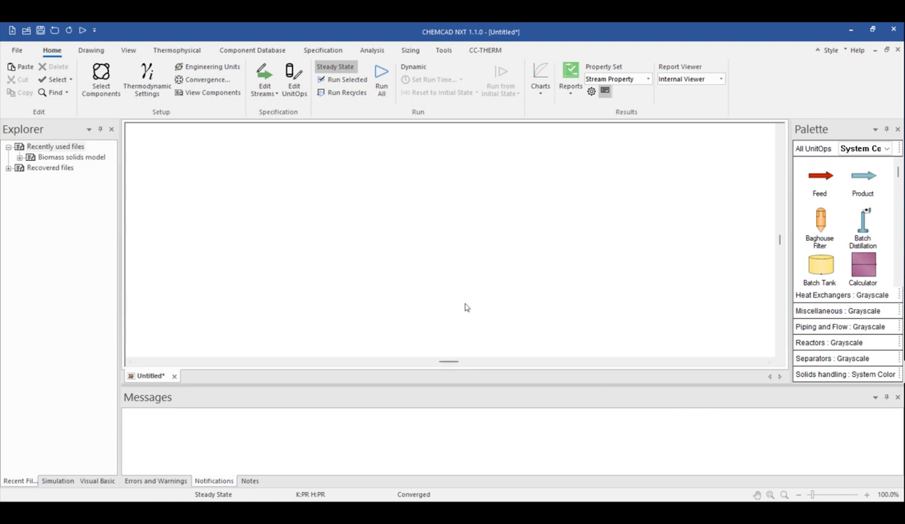
Step: Add Nitrogen, Carbon Dioxide and Methane to the simulation components
click(109, 97)
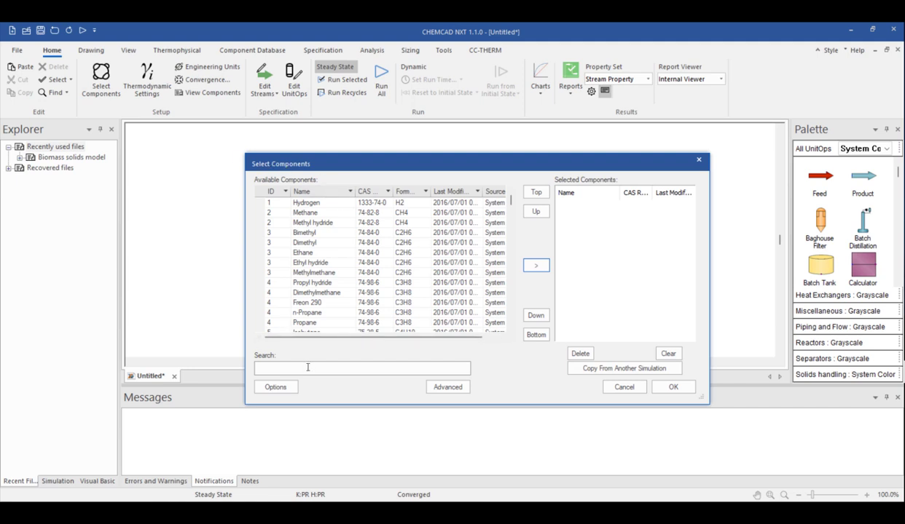
text(Nitrog)
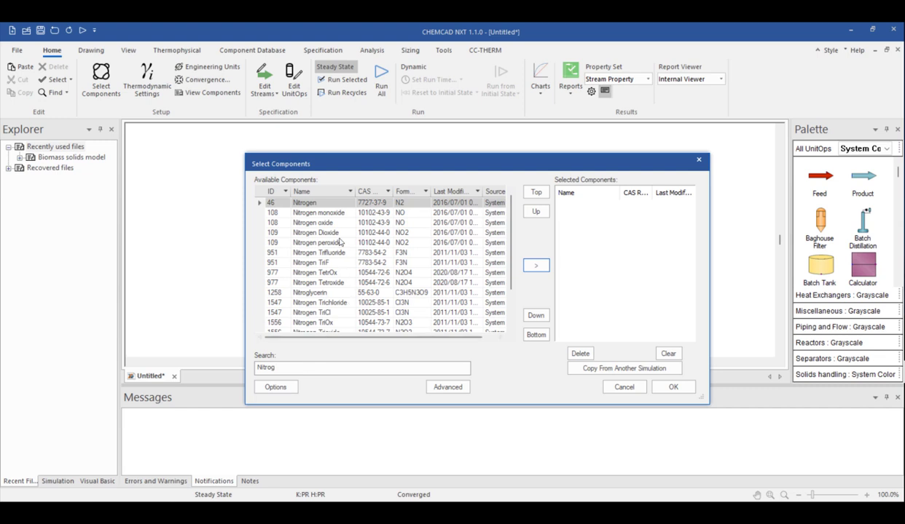
double_click(307, 203)
click(350, 367)
text(CO2)
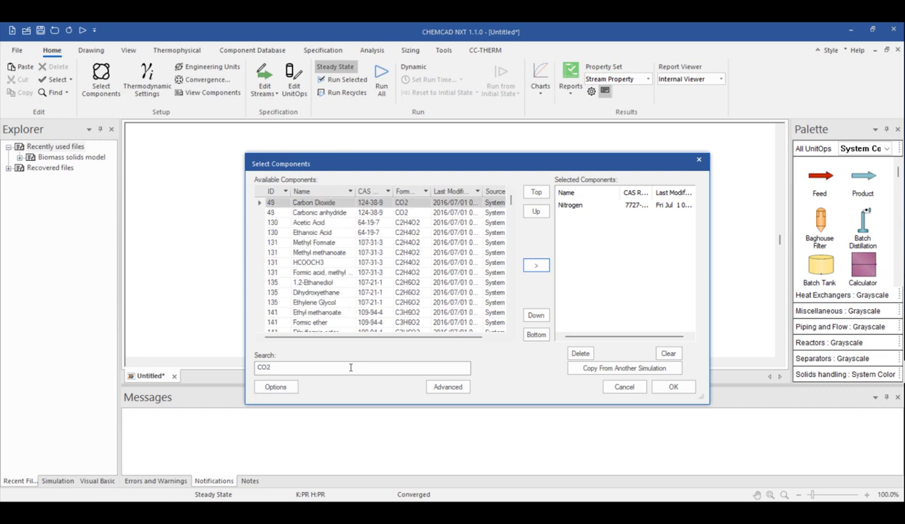
double_click(335, 206)
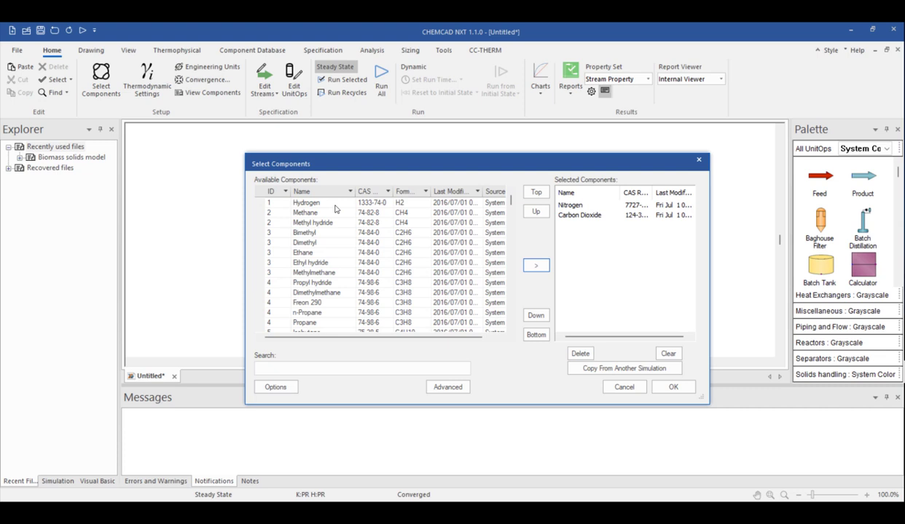
click(347, 366)
text(ch4)
double_click(325, 202)
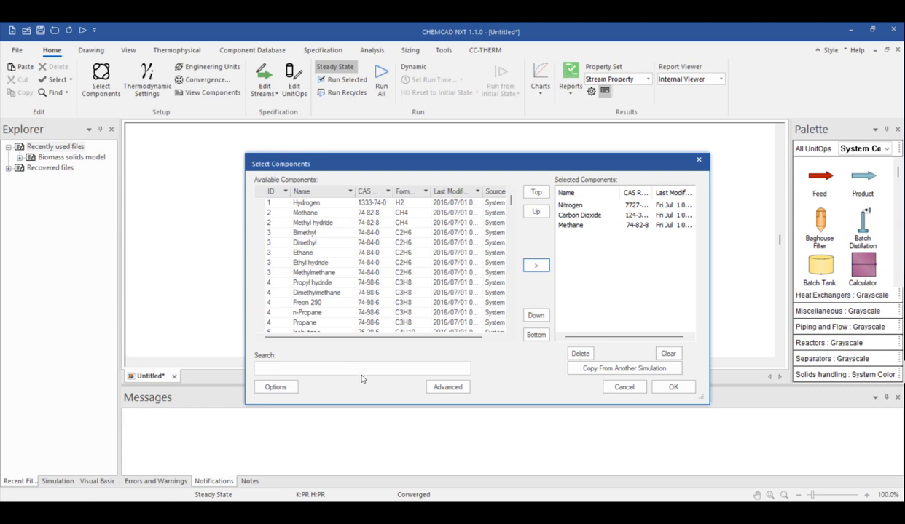
Step: Add Ethane, Propane, I-Butane and N-Butane to the component list
click(262, 367)
text(c2)
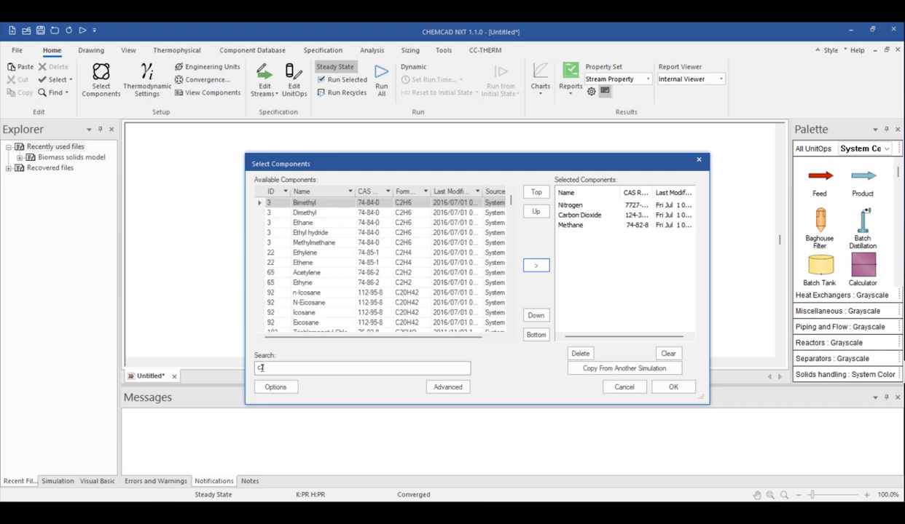
double_click(302, 223)
text(c3)
double_click(331, 243)
click(322, 368)
text(i-bu)
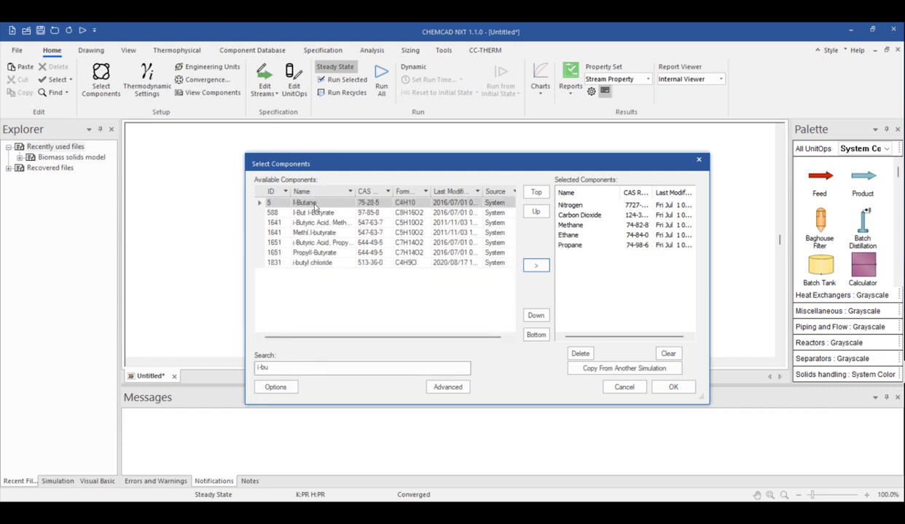
double_click(308, 202)
text(n-but)
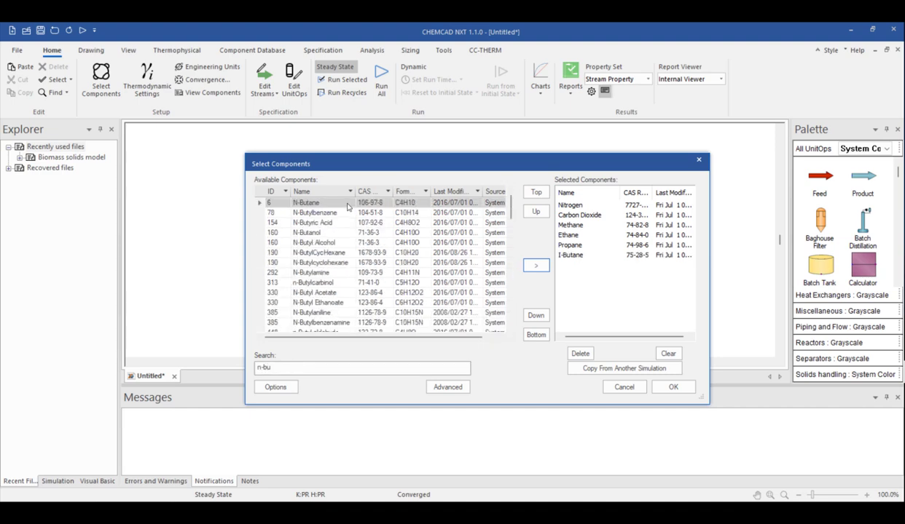
double_click(306, 202)
Step: Add I-Pentane and N-Pentane to the component list
click(333, 364)
text(i-pen)
key(Return)
text(n-pent)
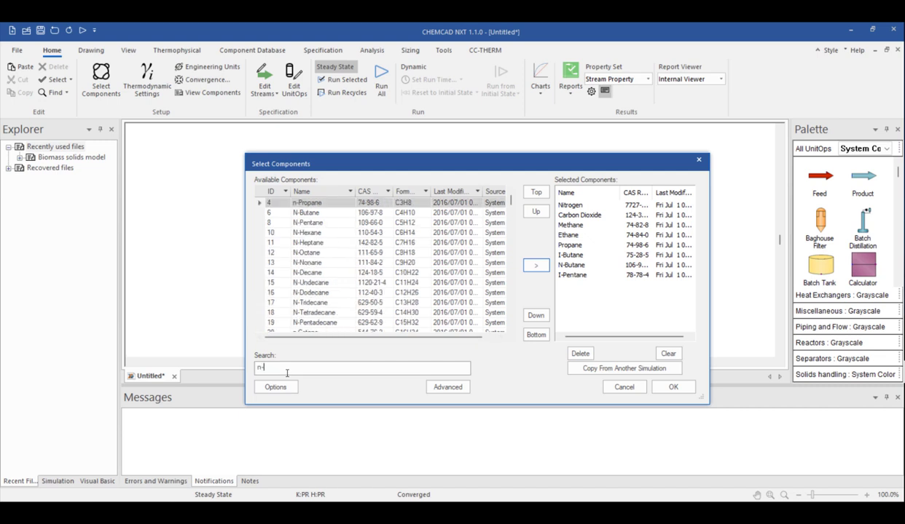
double_click(318, 204)
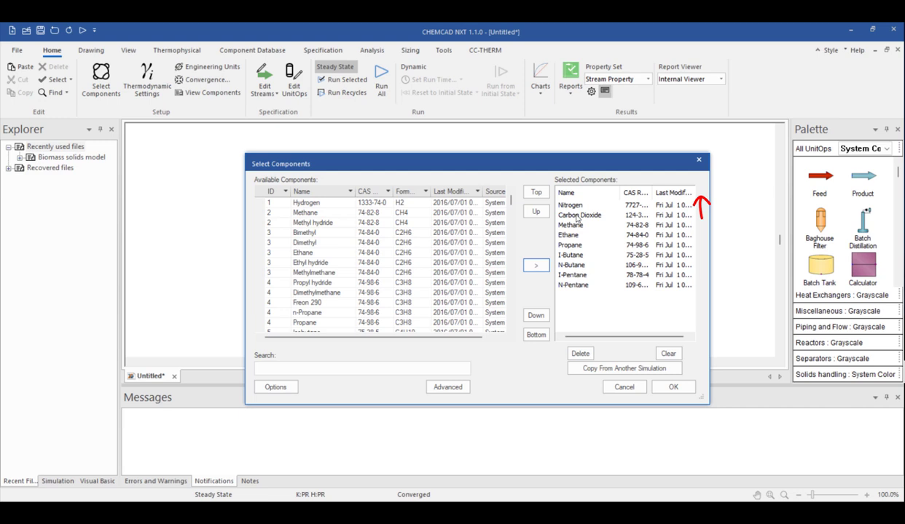
Step: Move Carbon Dioxide to the top of the component list and confirm it
click(562, 215)
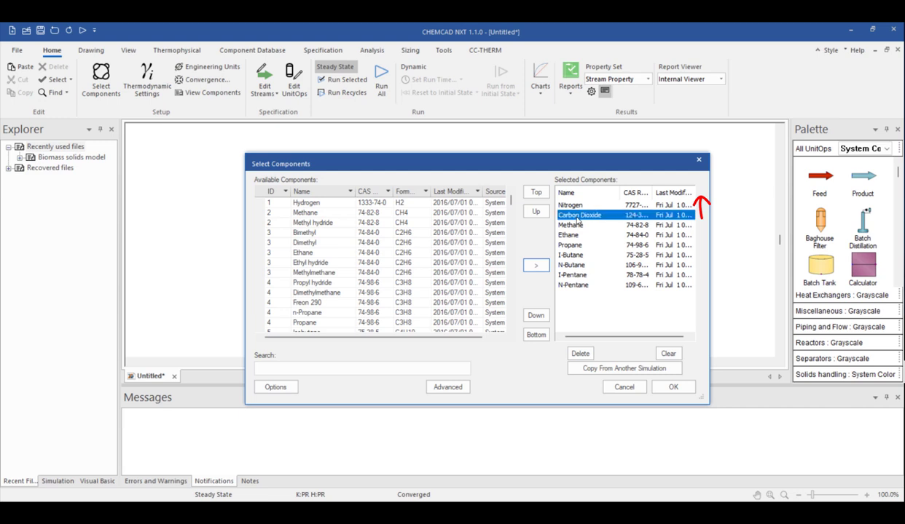
click(539, 212)
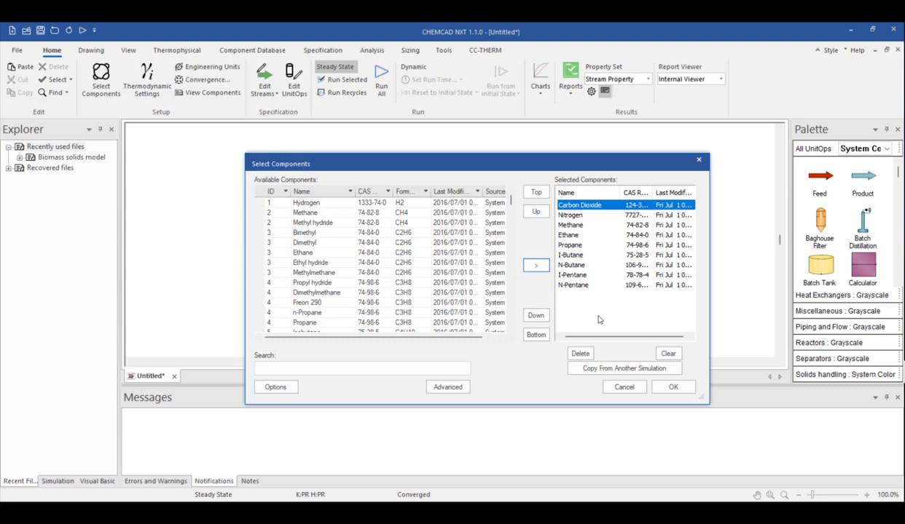
click(665, 391)
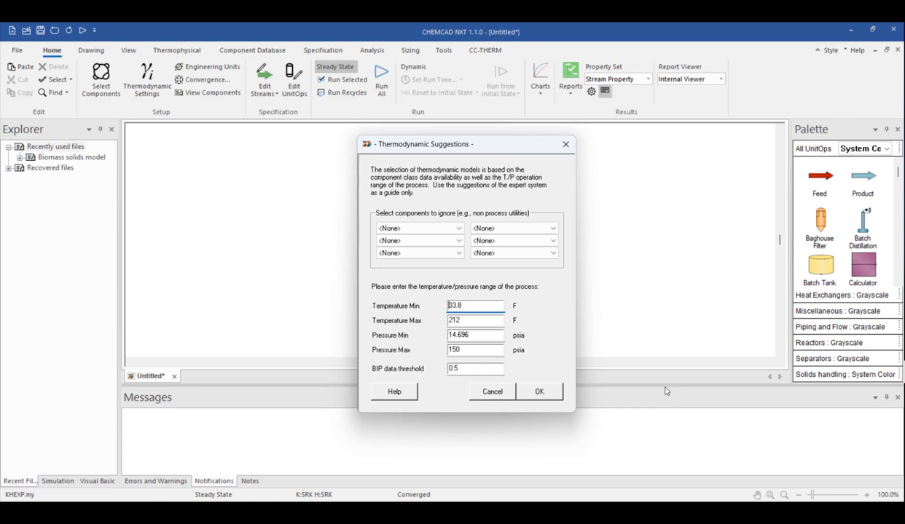
Step: Widen the process range to a -100 F minimum temperature and 250 psia maximum pressure
double_click(492, 306)
text(-100)
drag(479, 351, 373, 357)
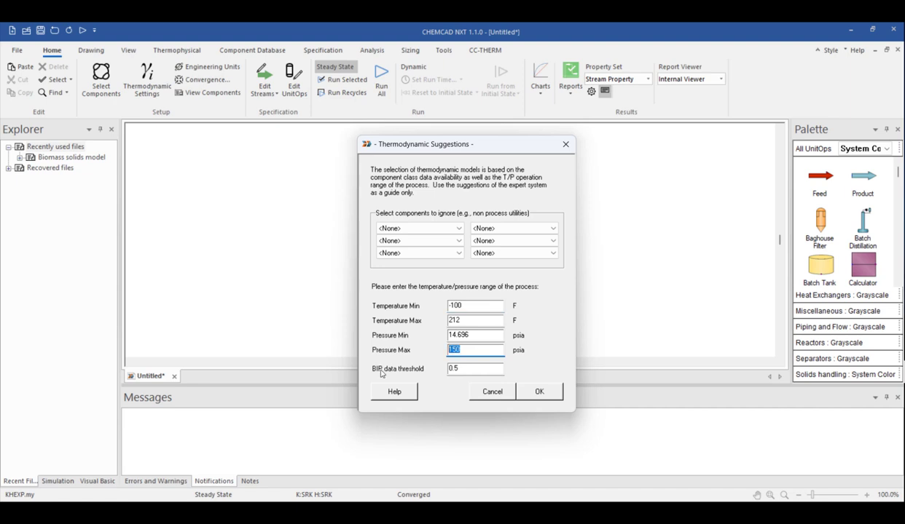
text(250)
click(539, 393)
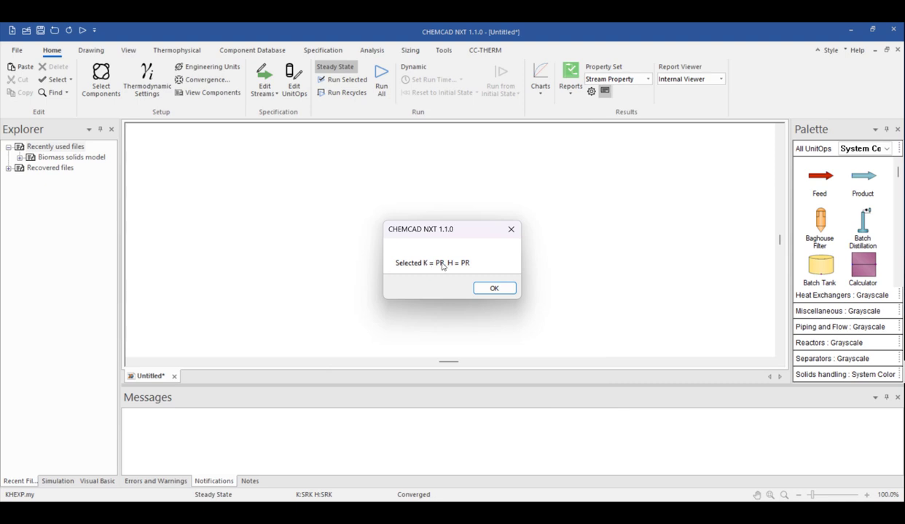
Step: Keep Peng-Robinson as the global K-value model, review the enthalpy and transport settings, and confirm
click(493, 289)
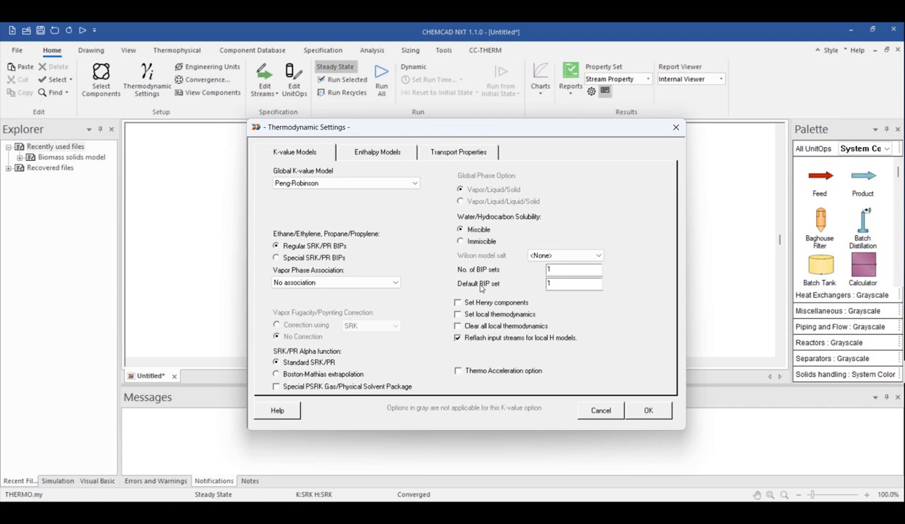
click(416, 184)
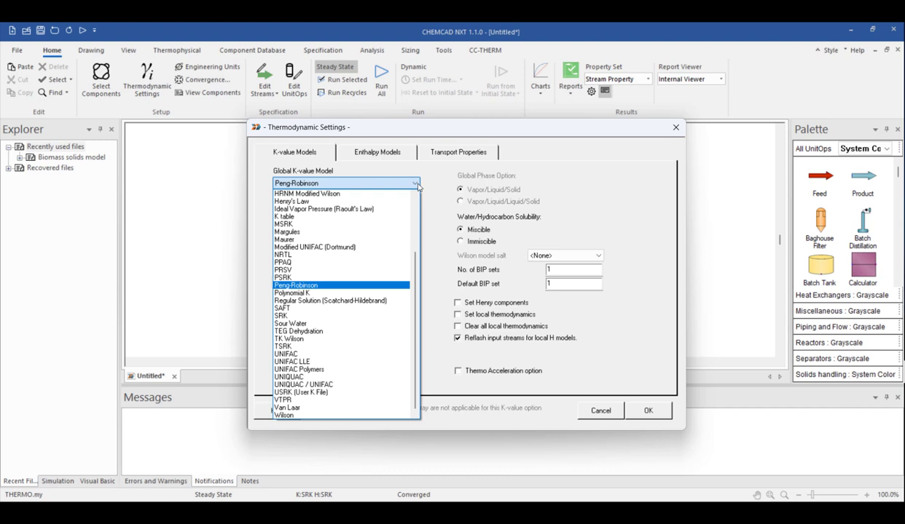
click(416, 184)
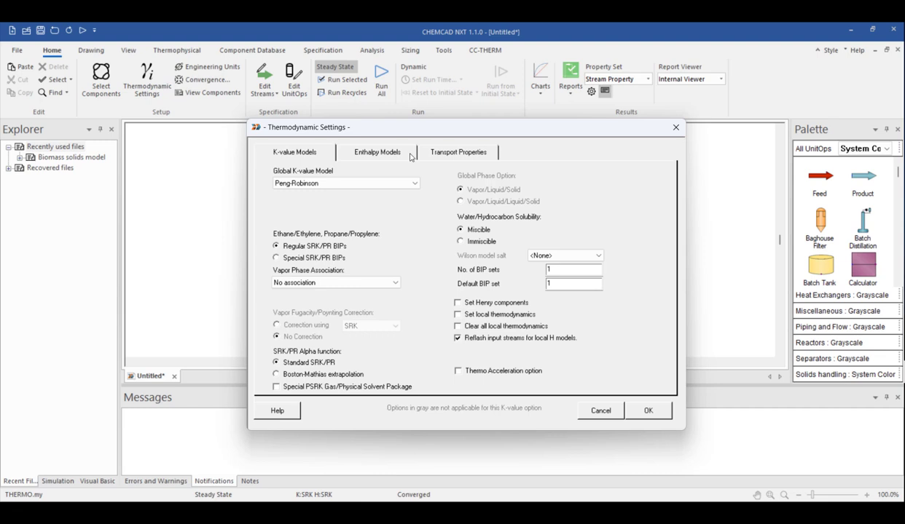
click(410, 156)
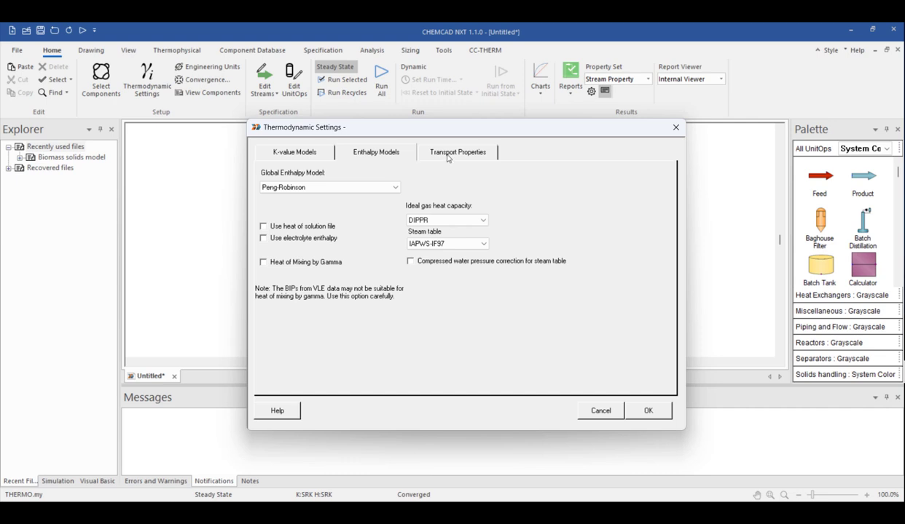
click(446, 153)
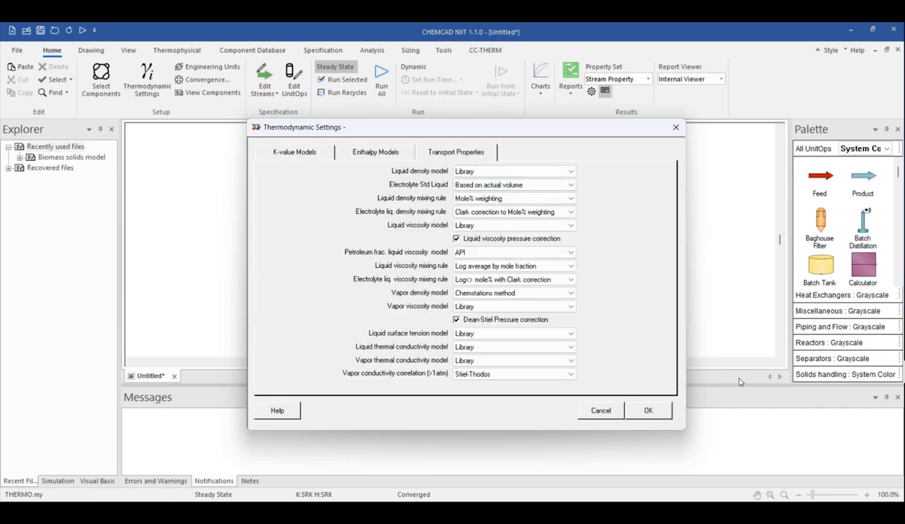
click(663, 412)
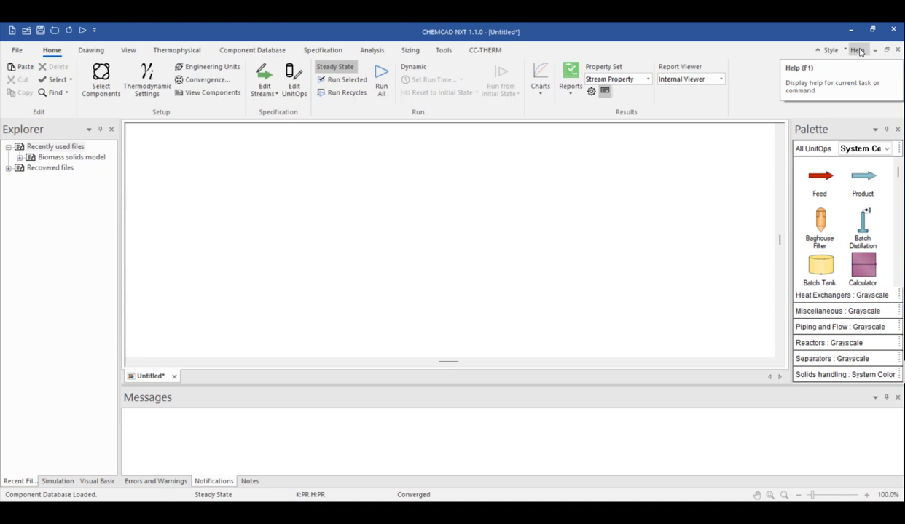
Step: Look up the Thermodynamic Settings topic in the help reference, read it, then close it
click(860, 52)
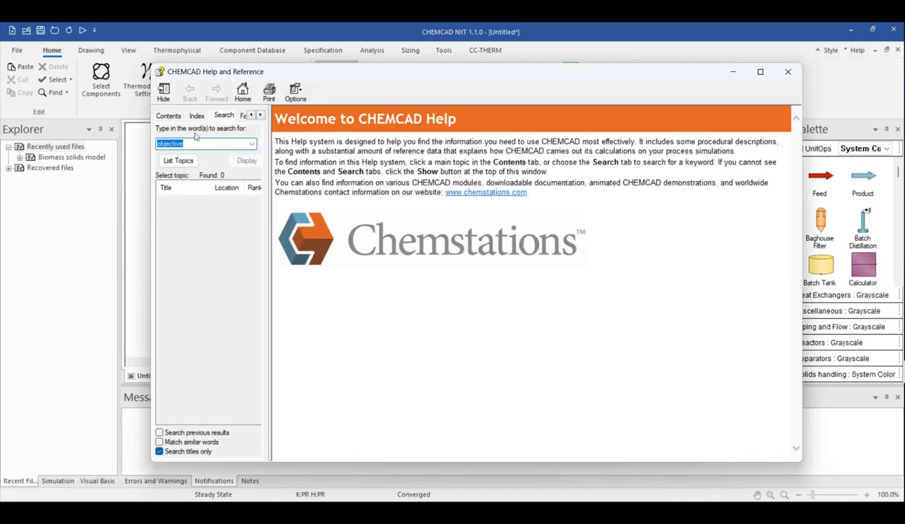
text(thermodynami)
key(Return)
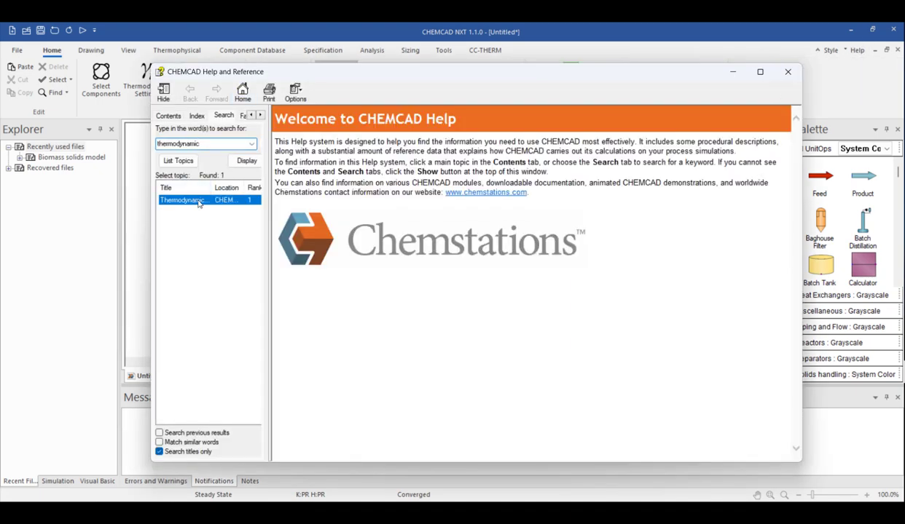
double_click(198, 204)
scroll(408, 343, down, 15)
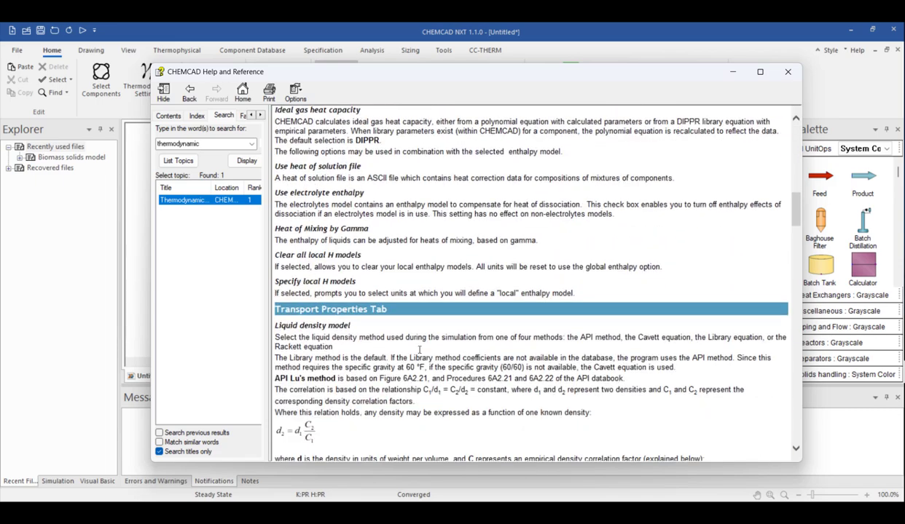
scroll(419, 350, down, 10)
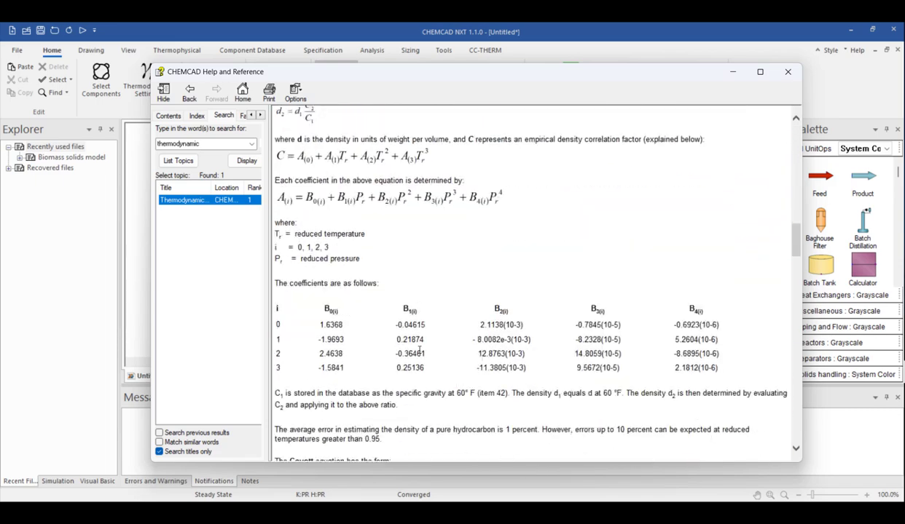
click(786, 71)
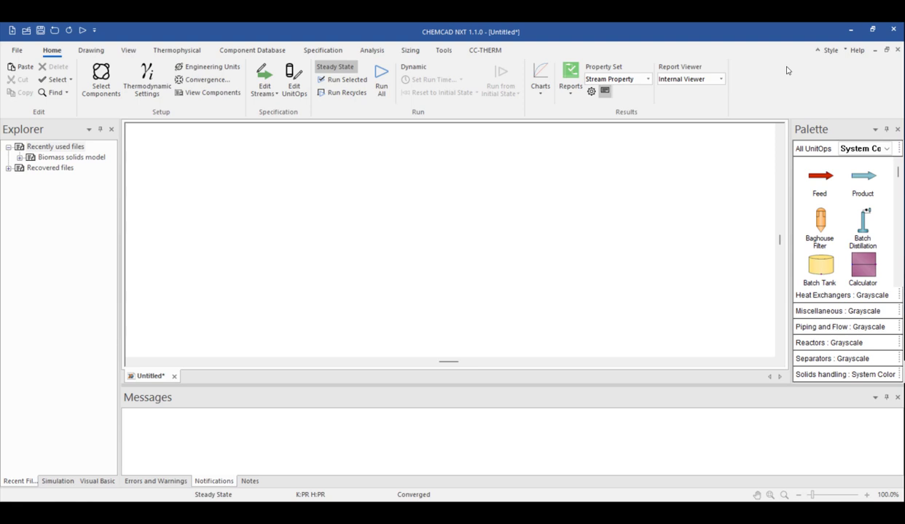
Step: Browse the chart gallery, then save the simulation as SimpleGasProcessing in the GasProcessing folder
click(541, 95)
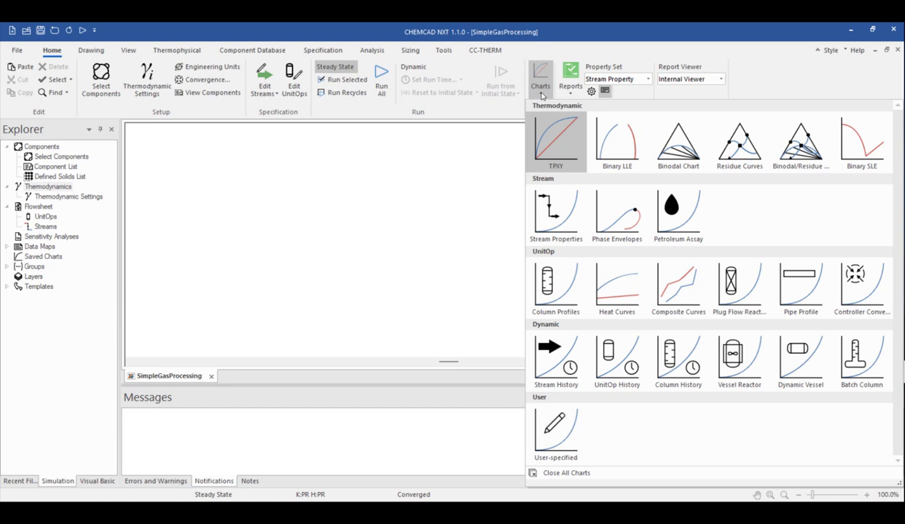
click(541, 95)
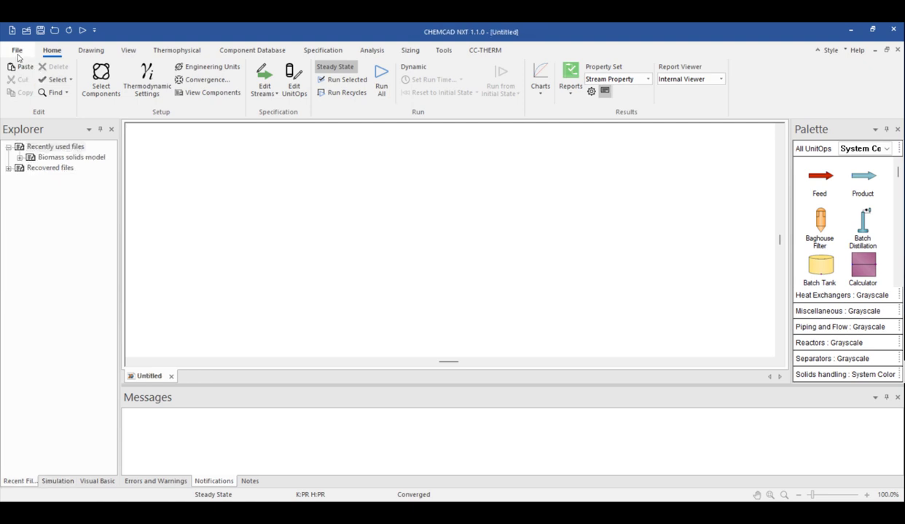
click(17, 51)
click(42, 162)
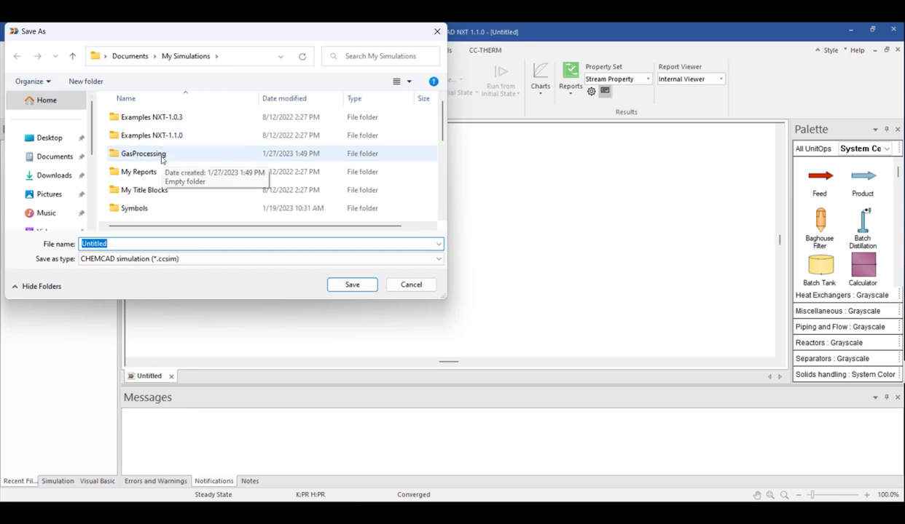
double_click(162, 159)
double_click(121, 243)
text(Simpl)
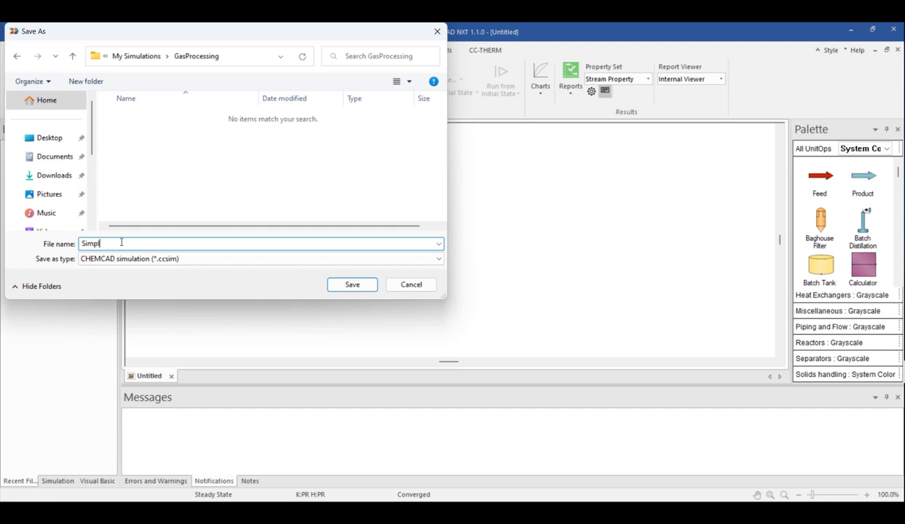
text(eGasProcessing)
click(347, 289)
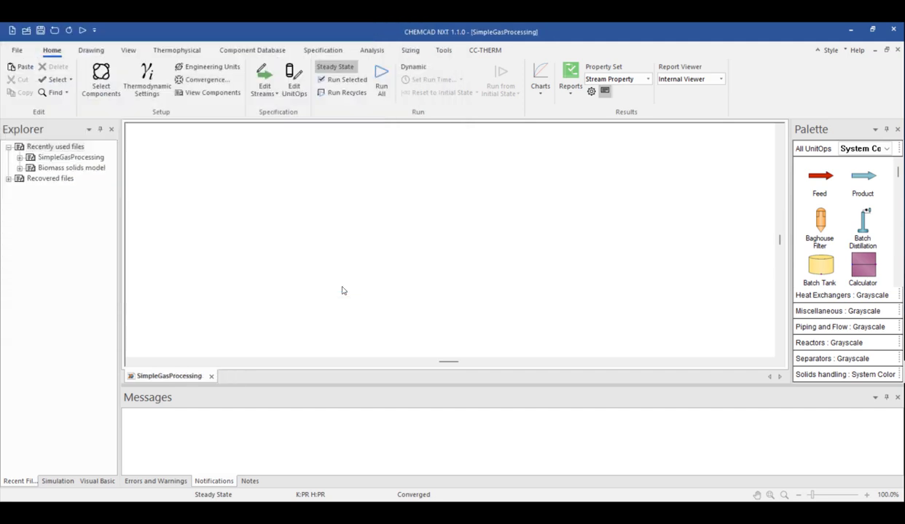
Step: Open the SimpleGasProcessing simulation tree and expand its Components and Thermodynamics branches
click(99, 158)
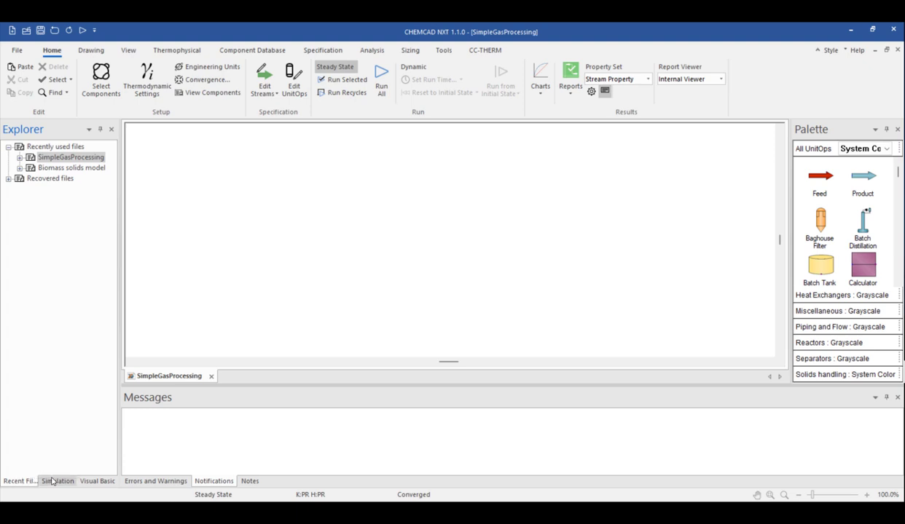
click(57, 481)
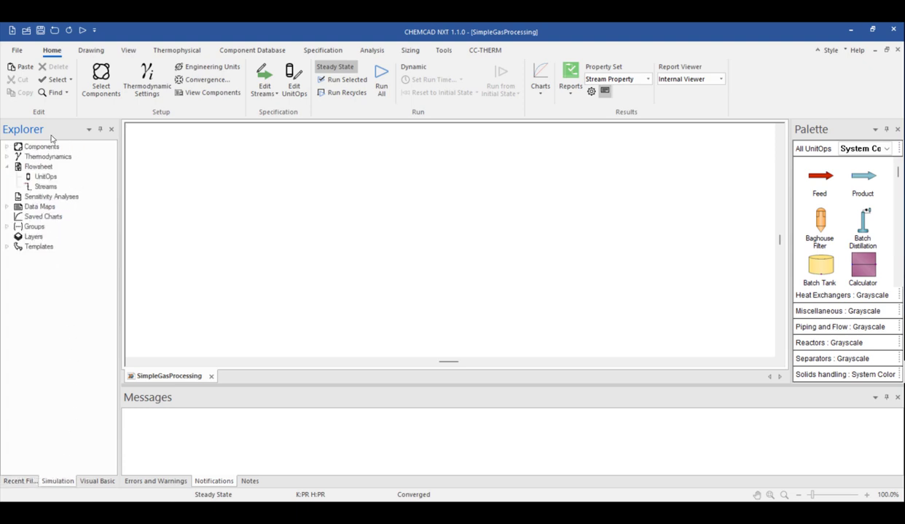
click(7, 148)
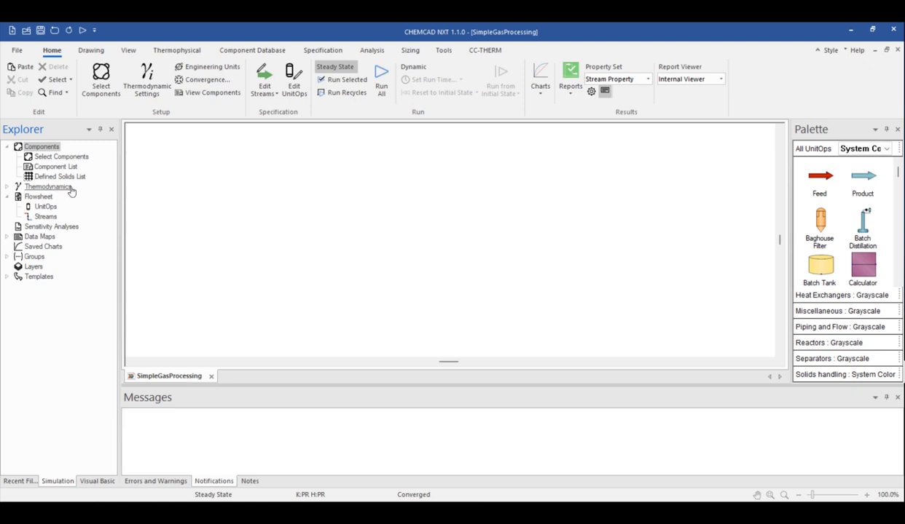
click(7, 187)
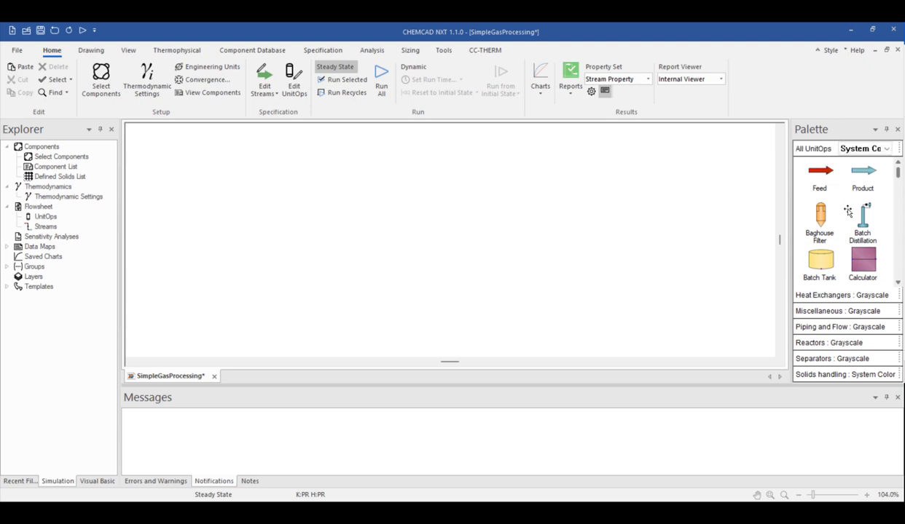
Step: Switch the Heat Exchangers palette group from Grayscale to System Color
scroll(846, 223, down, 1)
scroll(846, 224, down, 4)
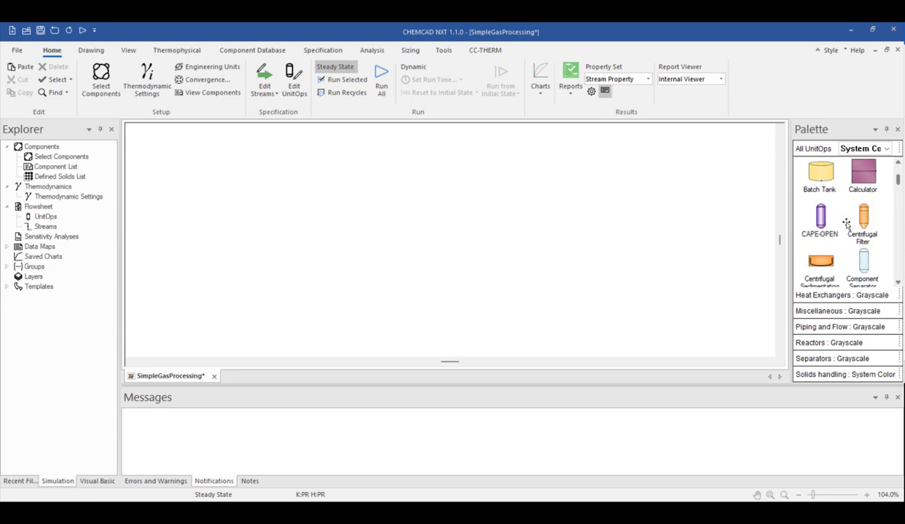
scroll(846, 224, down, 3)
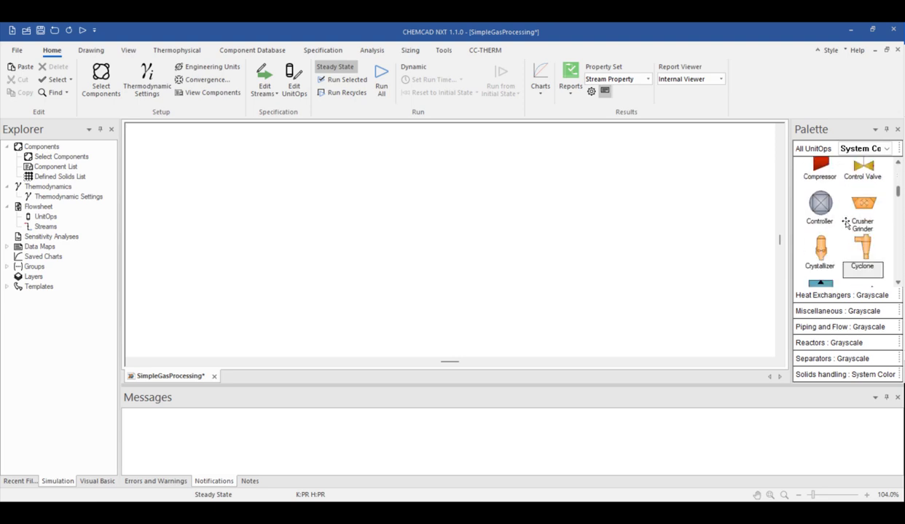
click(822, 301)
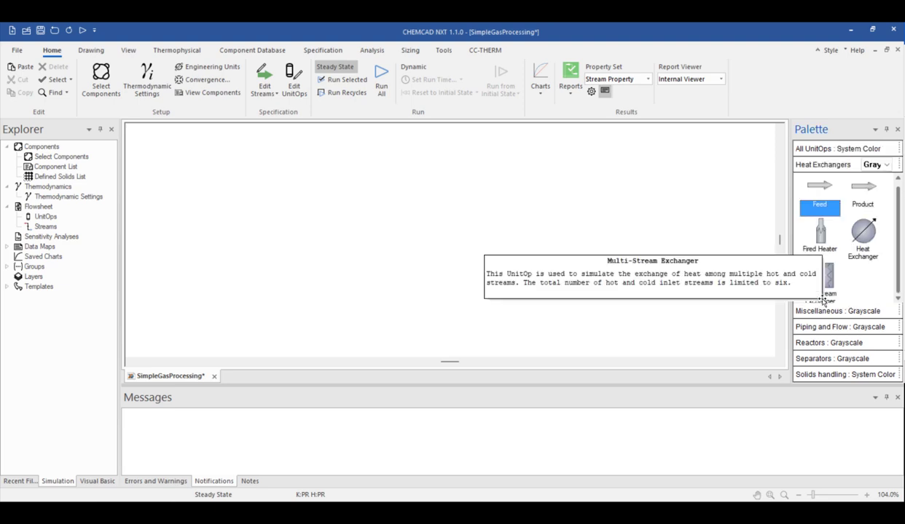
click(874, 167)
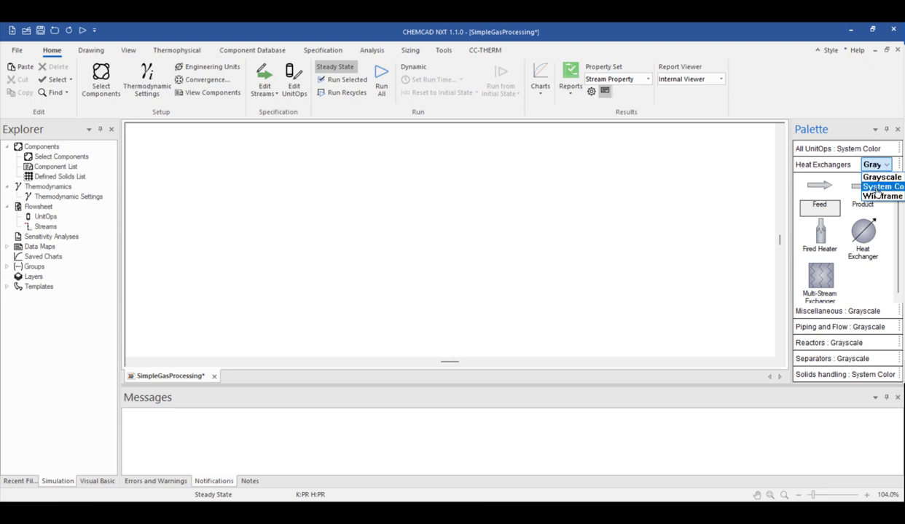
click(877, 188)
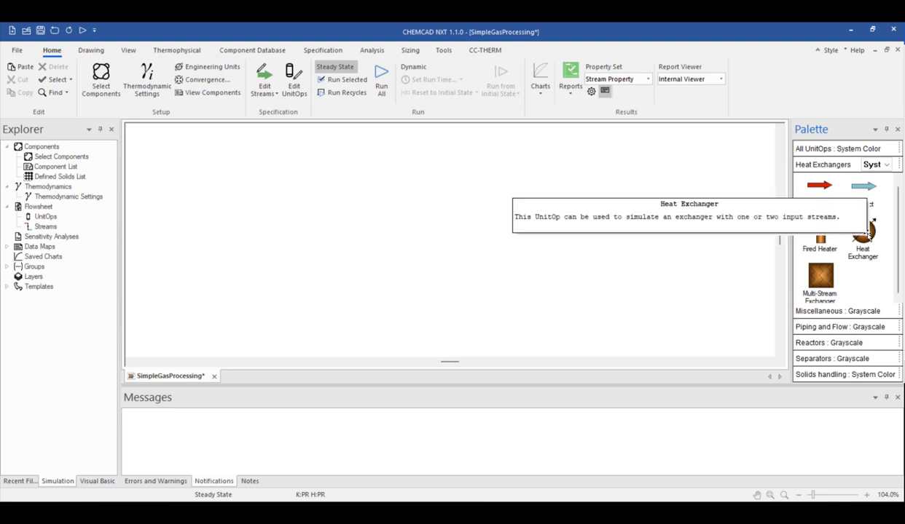
click(866, 233)
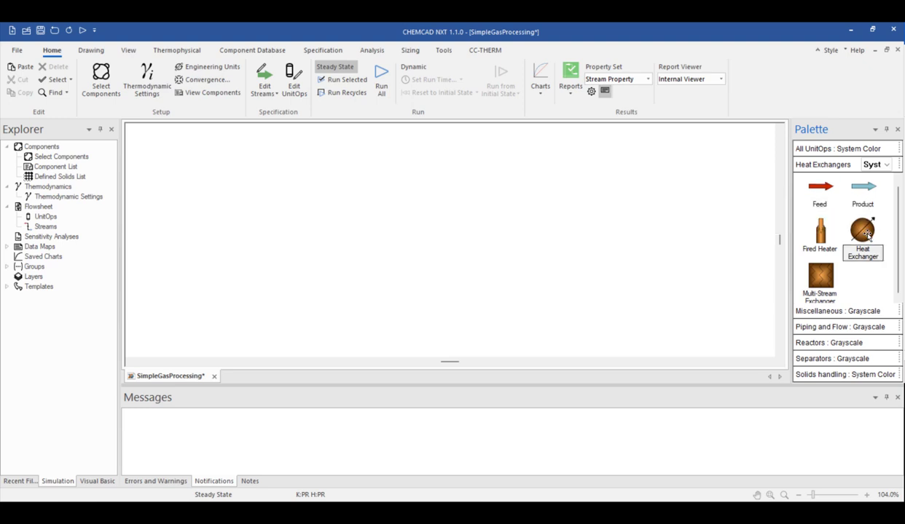
Step: Place a Heat Exchanger #2 near the flowsheet centre and a feed point to its left
right_click(866, 233)
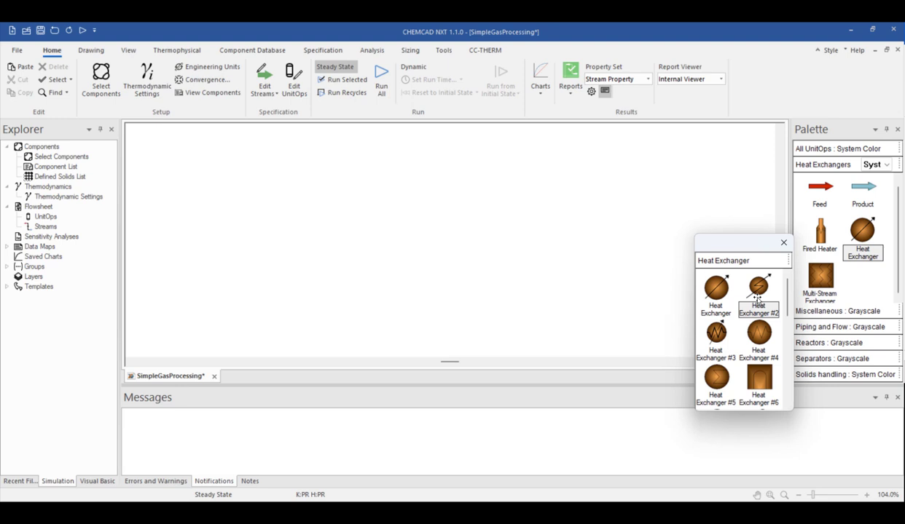
click(757, 299)
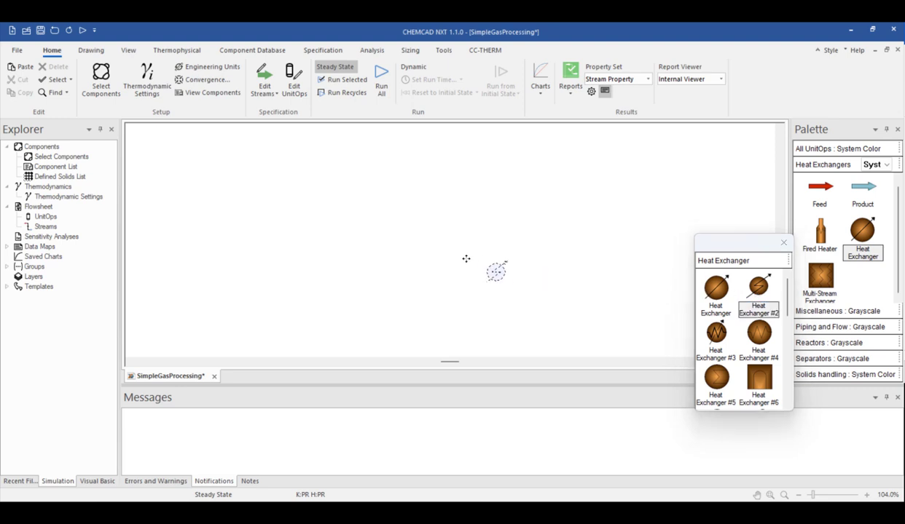
click(438, 254)
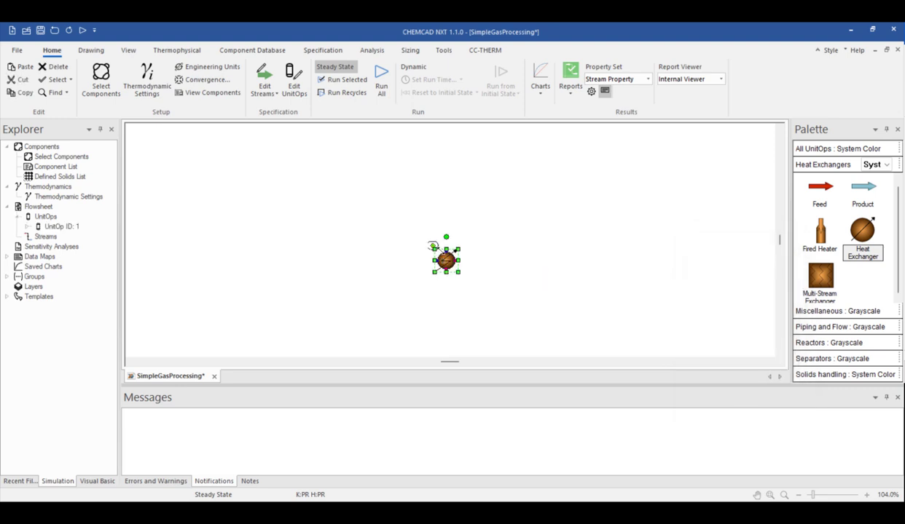
click(826, 189)
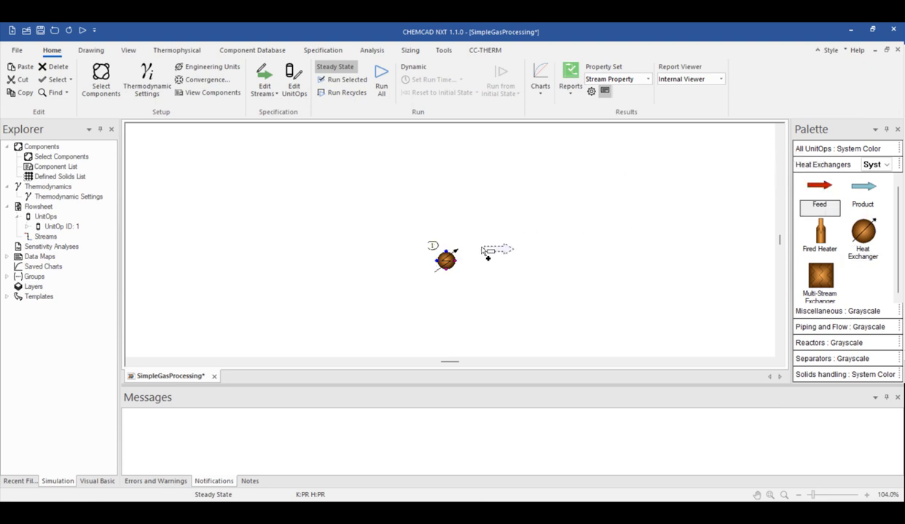
click(369, 261)
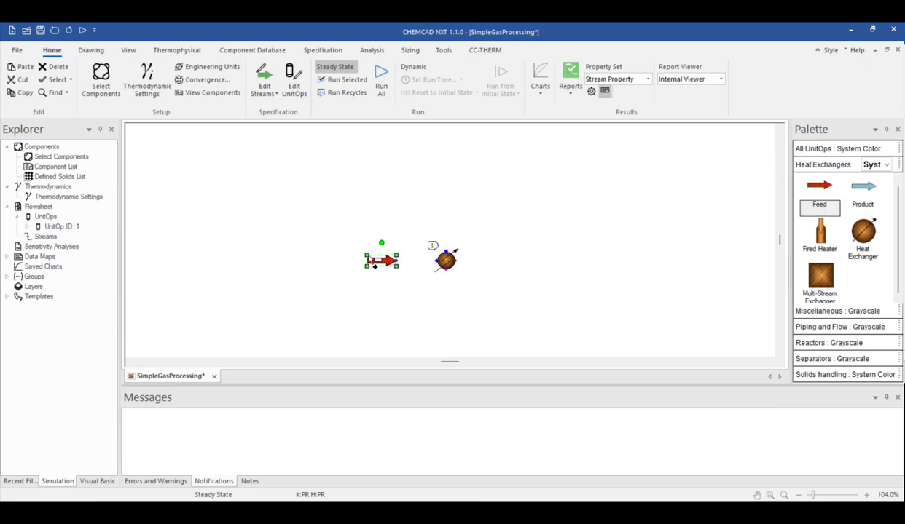
Step: Set the Separators palette to System Color and place a flash vessel right of the heat exchanger
click(836, 361)
click(858, 228)
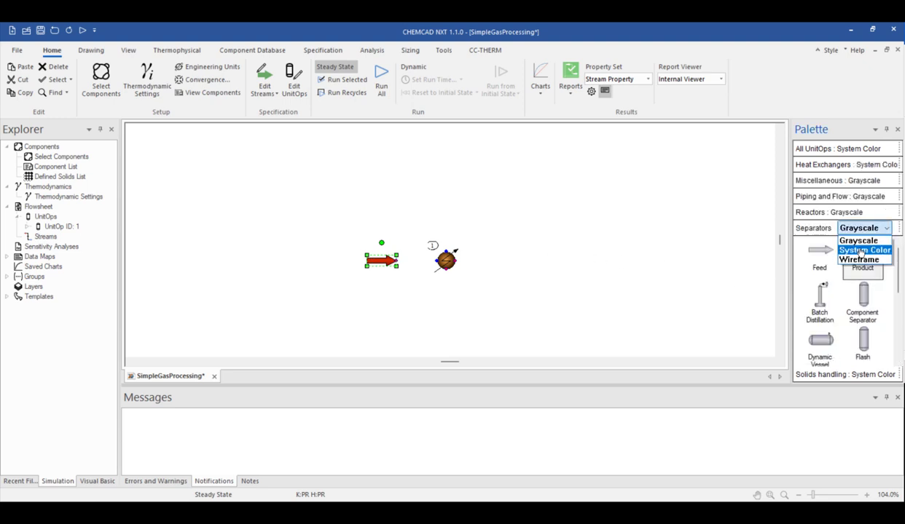
click(863, 251)
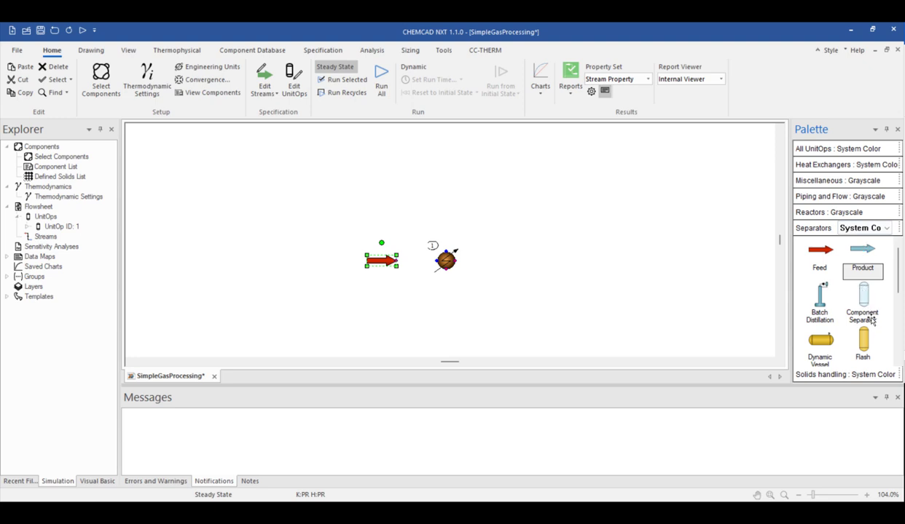
drag(861, 338, 513, 246)
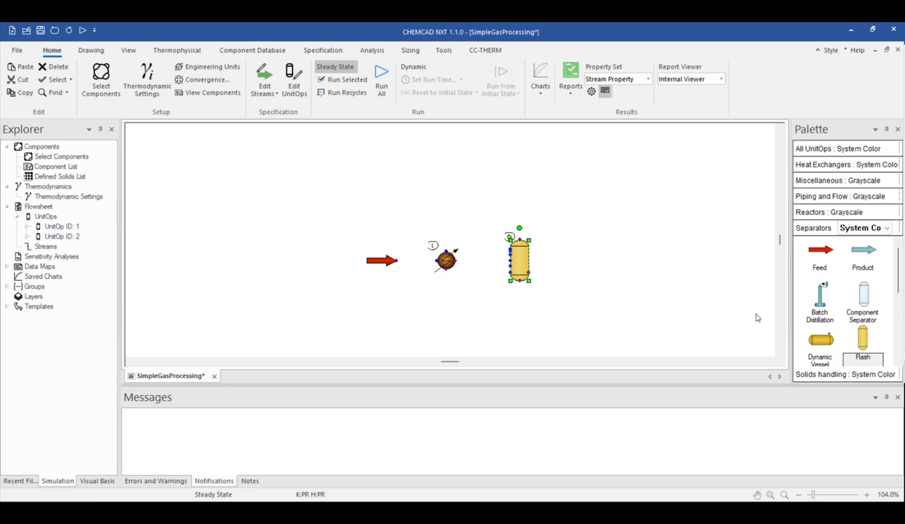
Step: Add two product streams at the upper and lower right of the flowsheet
click(862, 250)
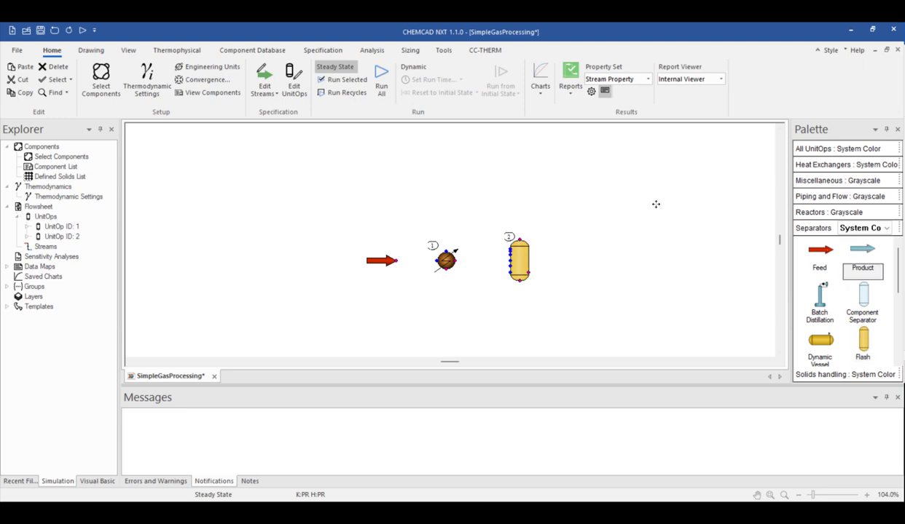
click(617, 180)
click(866, 250)
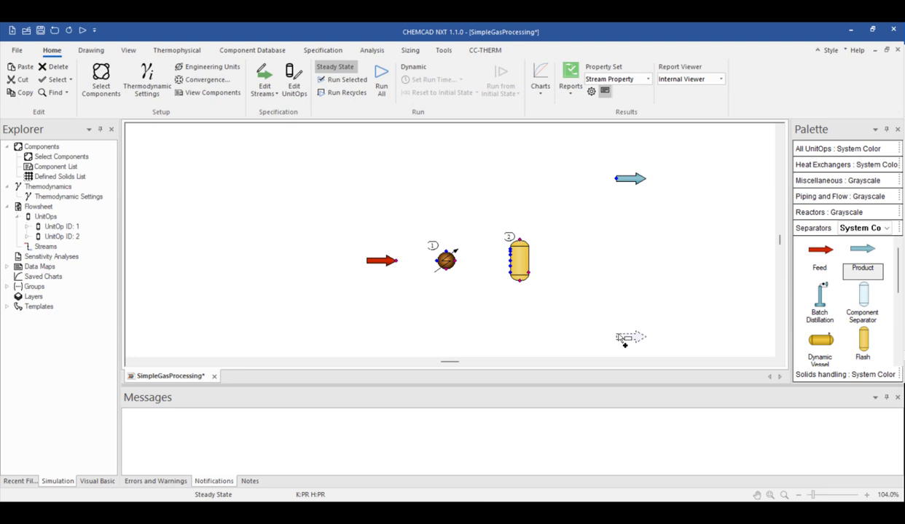
click(618, 337)
Step: Connect the feed to the heat exchanger inlet and the exchanger outlet to the flash vessel
click(395, 262)
click(434, 261)
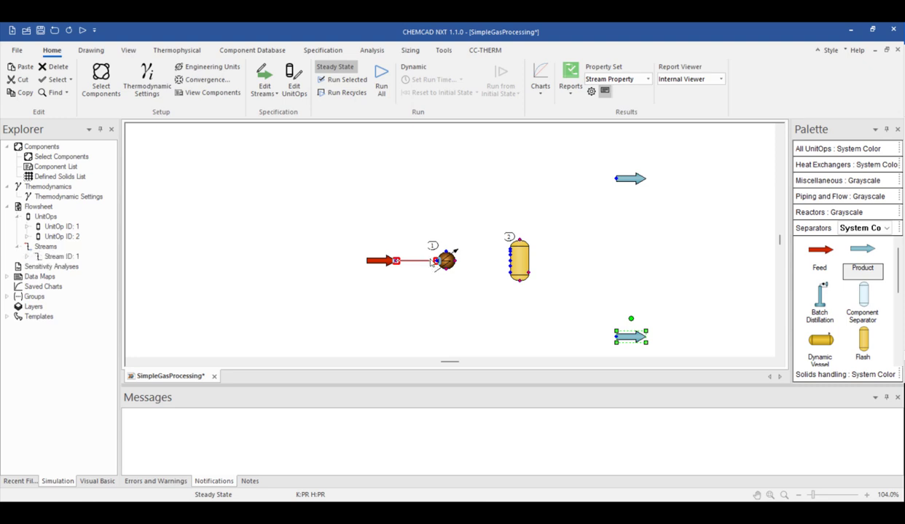
click(432, 264)
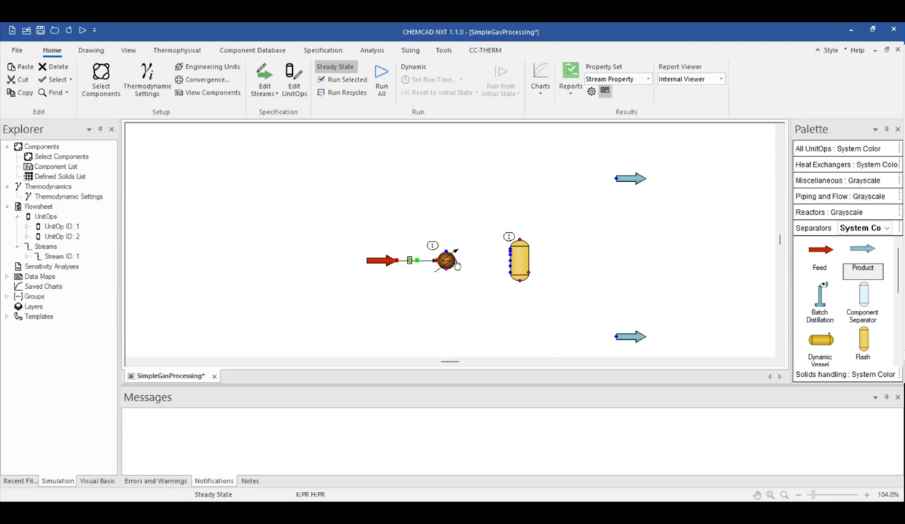
drag(455, 262, 512, 269)
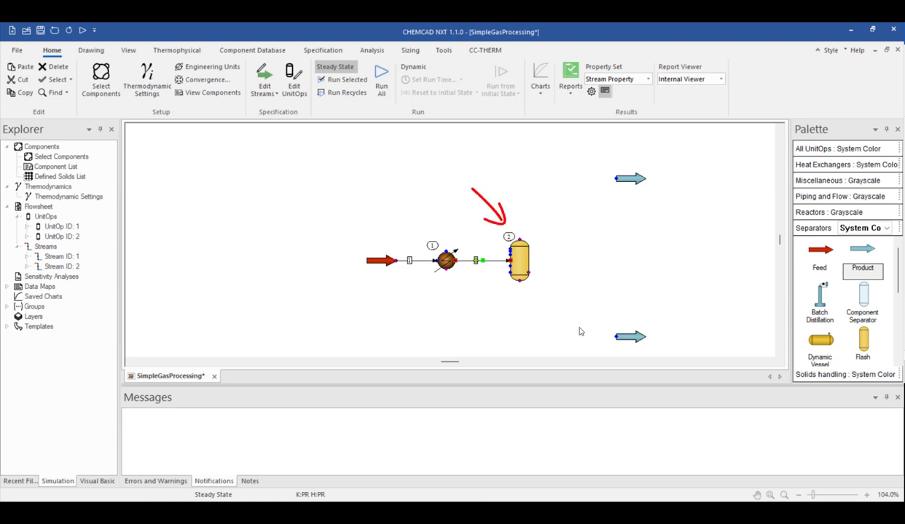
Step: Route the flash vessel's bottom outlet to the lower product and its top outlet to the upper product
click(519, 282)
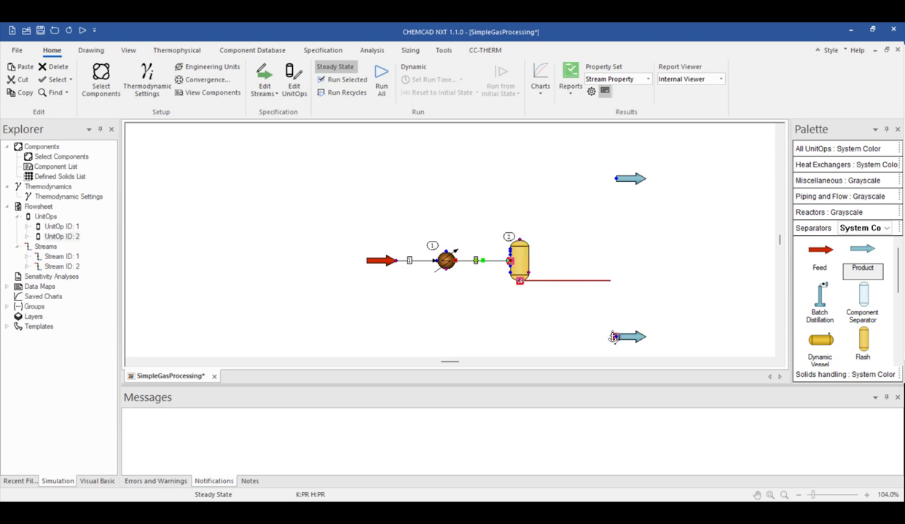
click(613, 336)
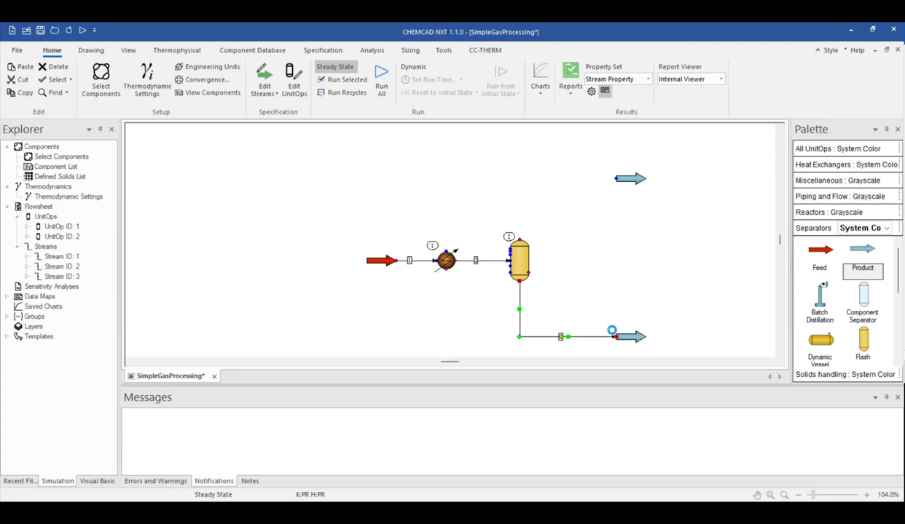
click(518, 240)
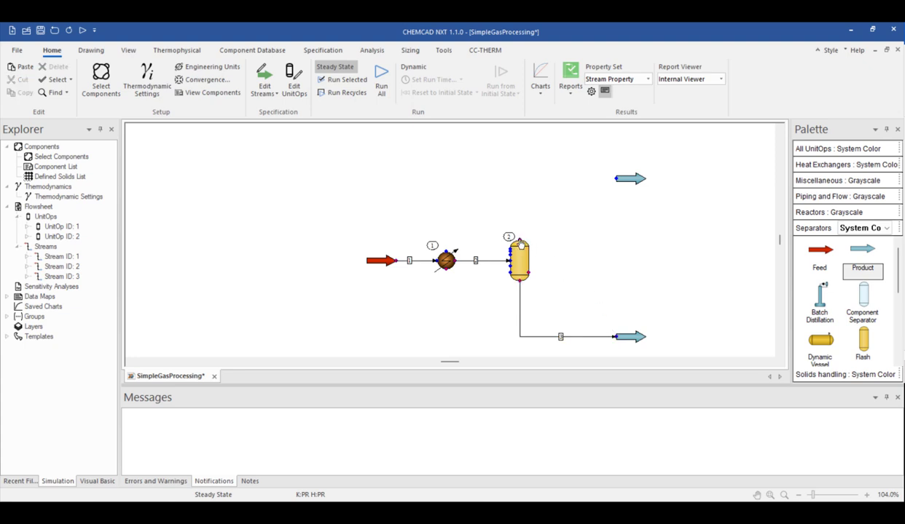
click(520, 239)
click(616, 180)
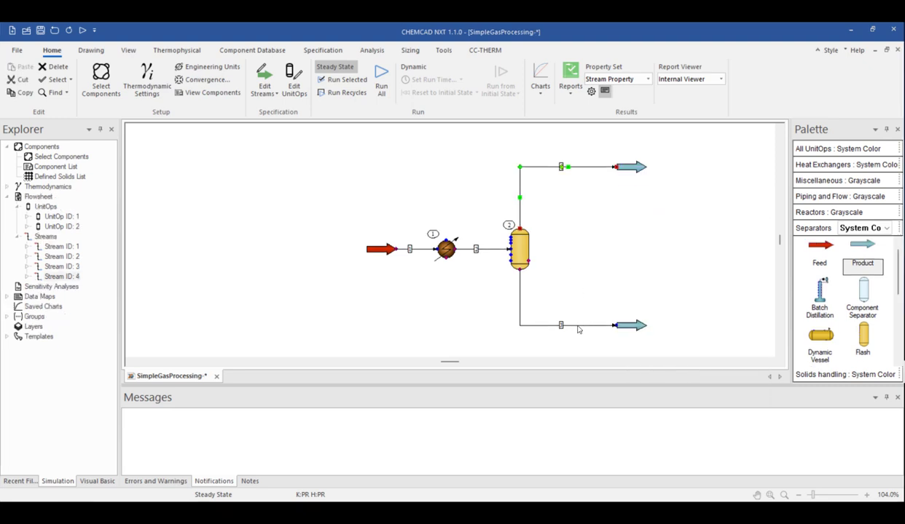
click(578, 326)
Step: Rename the flash vessel's bottom stream to LNG
right_click(560, 325)
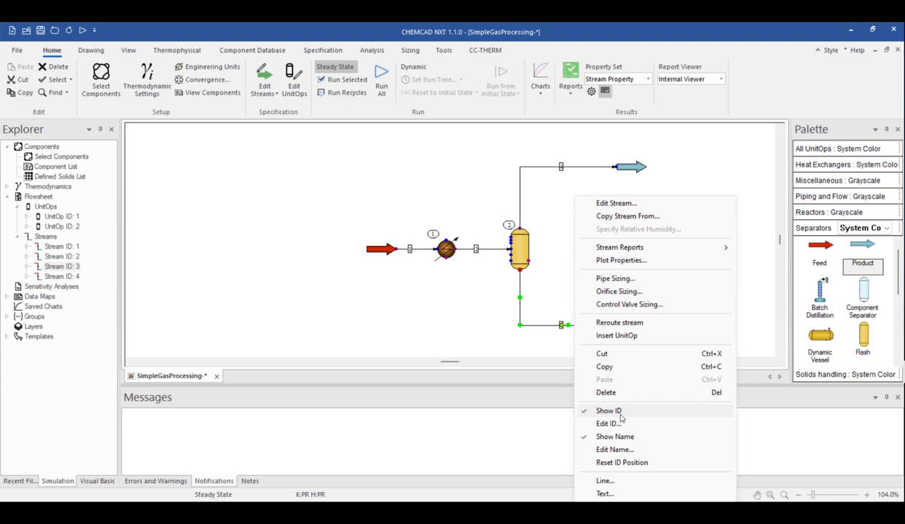
click(605, 449)
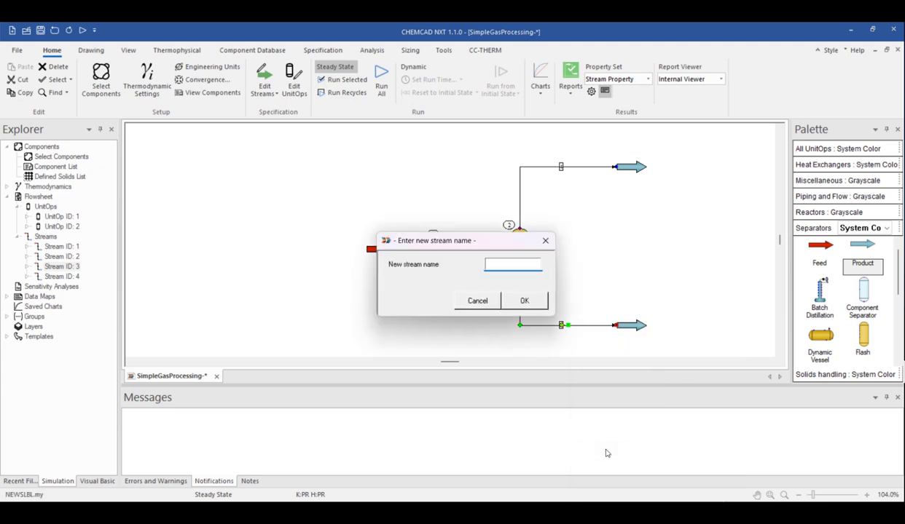
text(LNG)
click(528, 298)
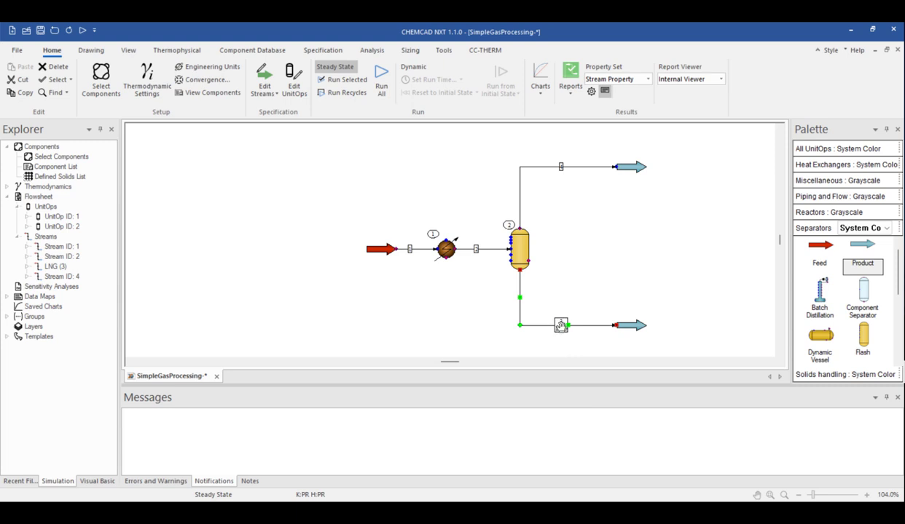
Step: Try changing the LNG stream's ID to 4, then keep ID 3 after the 'already in use' warning
right_click(560, 325)
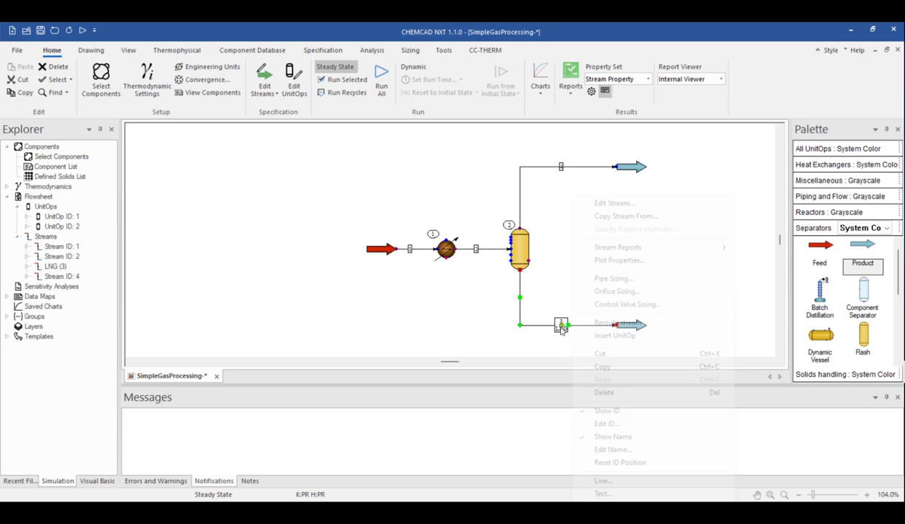
click(605, 424)
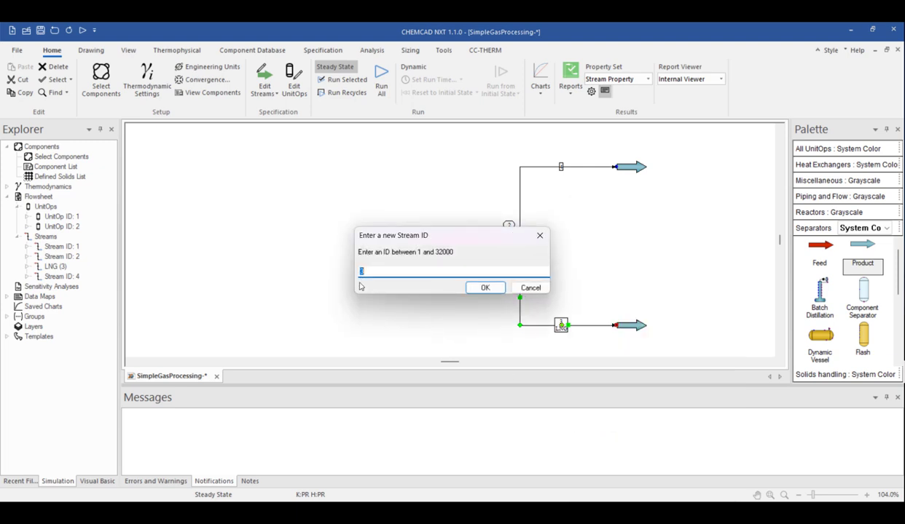
text(4)
click(485, 288)
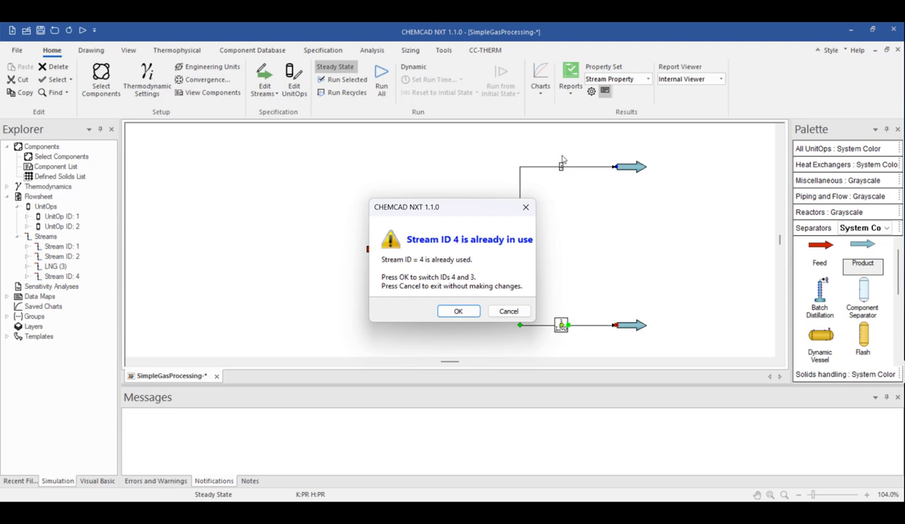
click(501, 313)
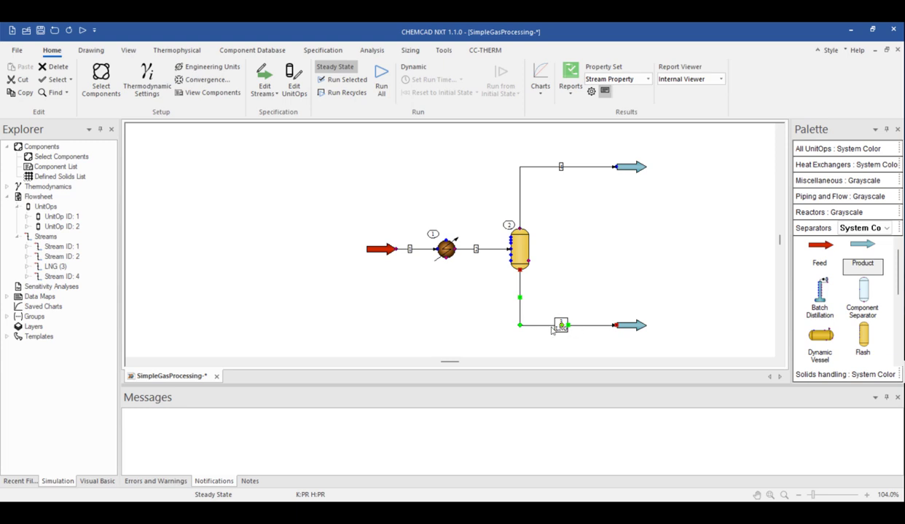
Step: Change the font size of the LNG stream label's text
right_click(561, 326)
click(600, 482)
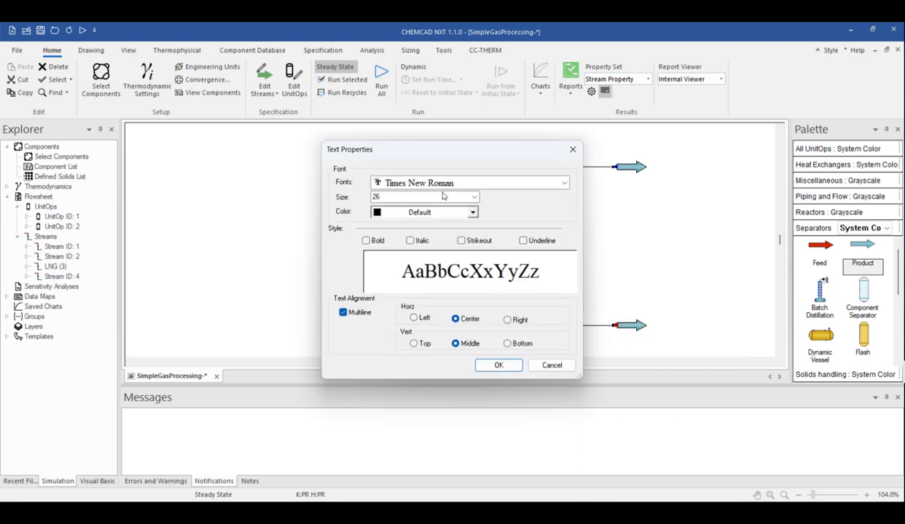
click(474, 198)
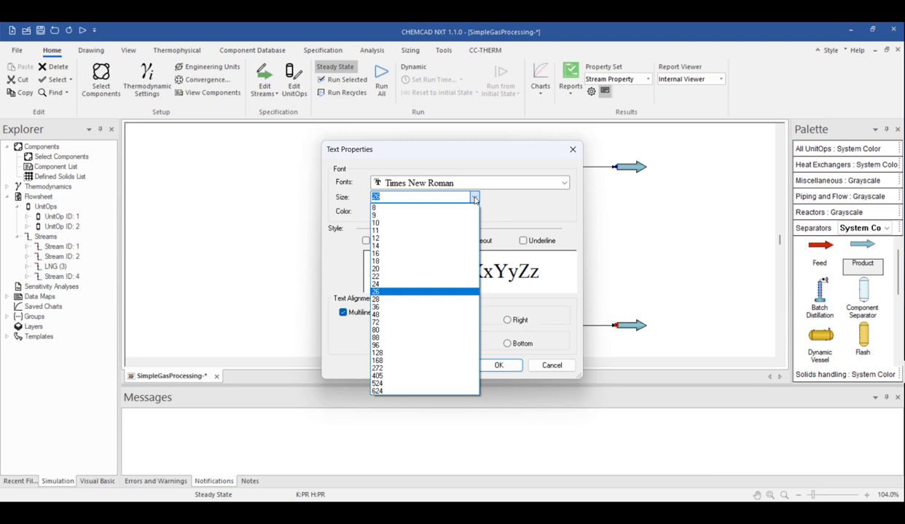
click(397, 298)
click(498, 364)
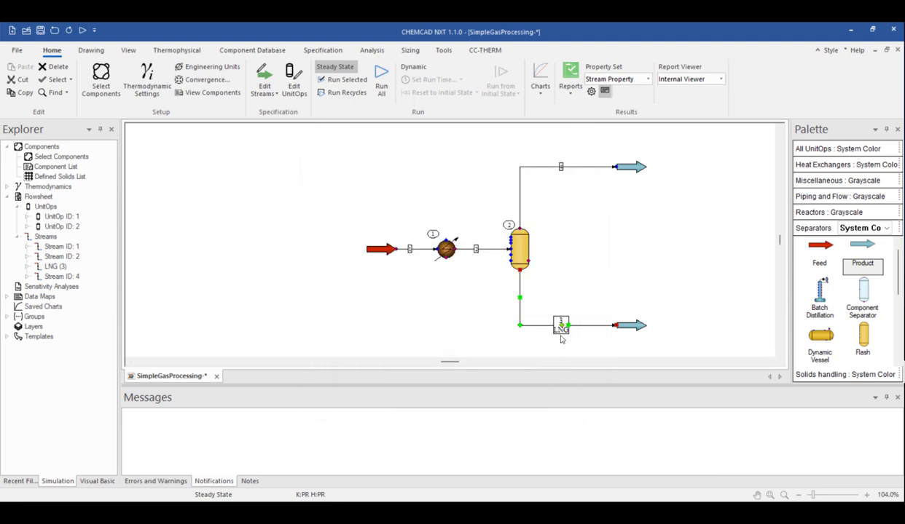
Step: Hide the LNG stream's ID number on the flowsheet
right_click(572, 327)
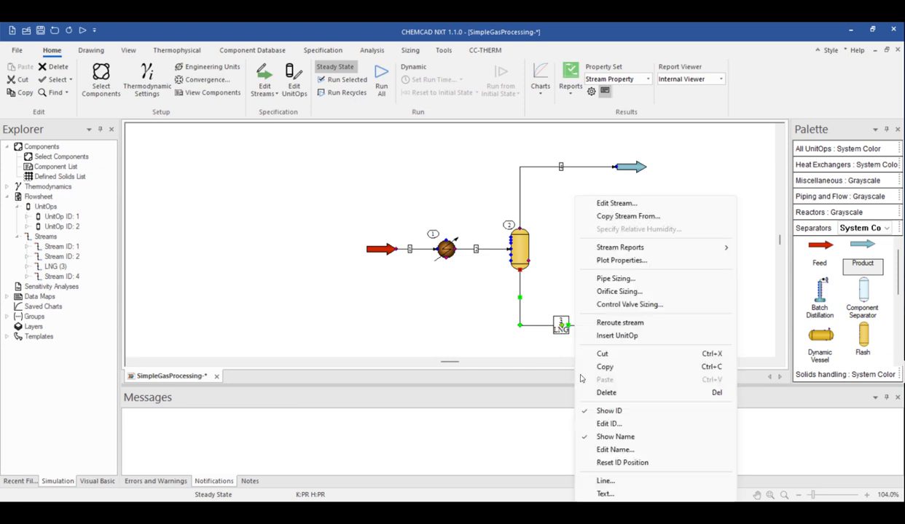
click(599, 413)
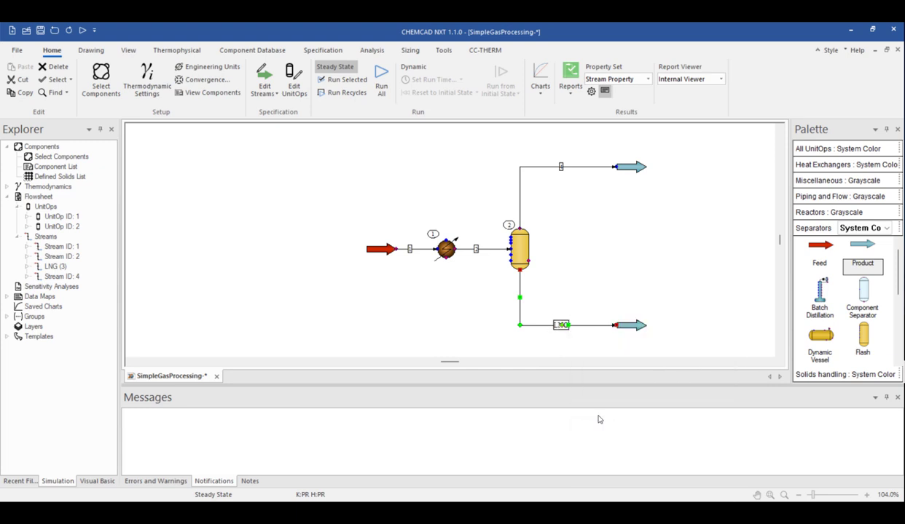
click(581, 345)
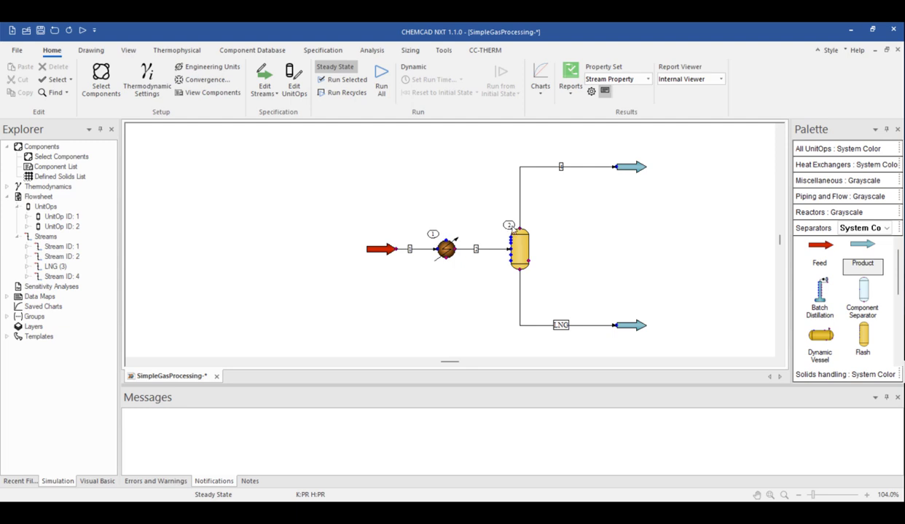
Step: Move the flash vessel's ID label 2 from above the vessel to its right side
click(514, 232)
right_click(505, 212)
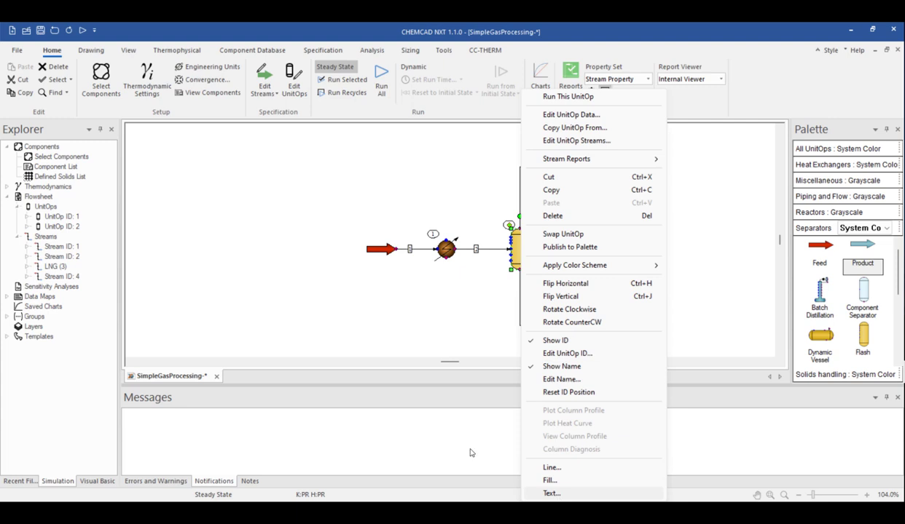
click(508, 228)
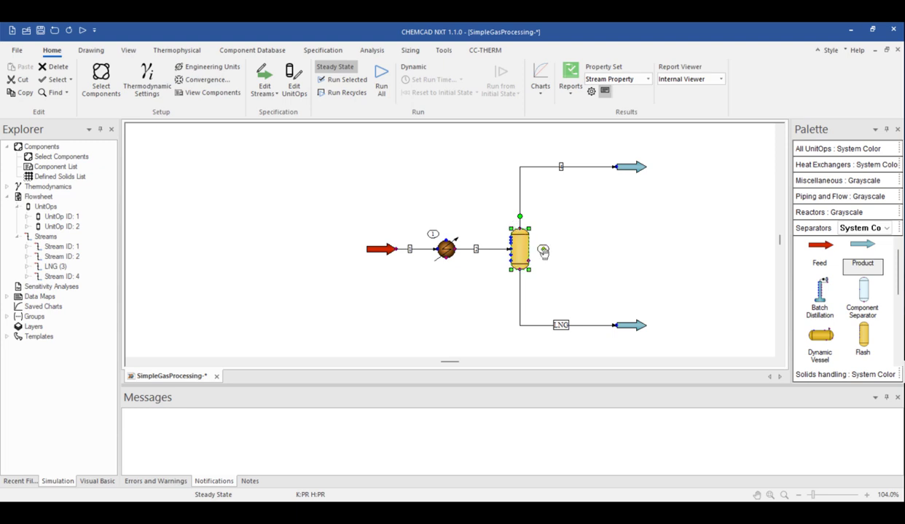
click(565, 291)
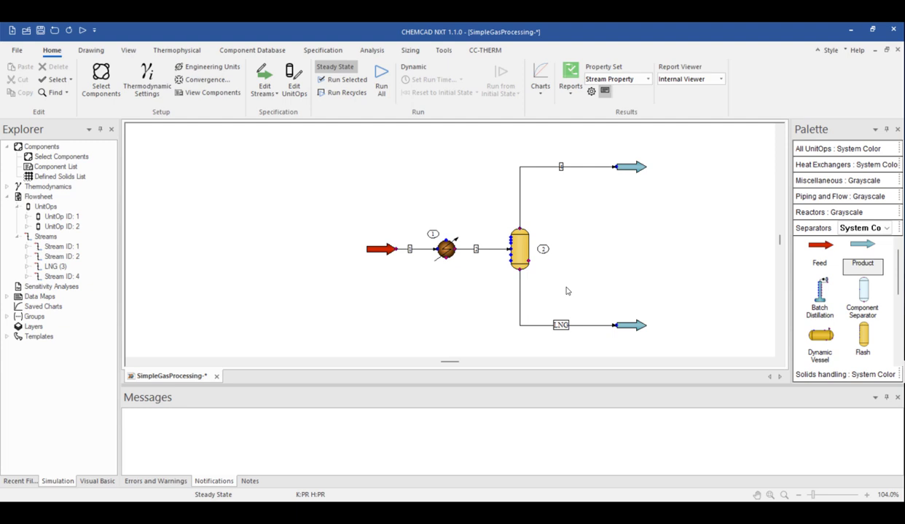
Step: Give stream 1 the name FEED, temperature 77 F and pressure 200 psia
double_click(409, 250)
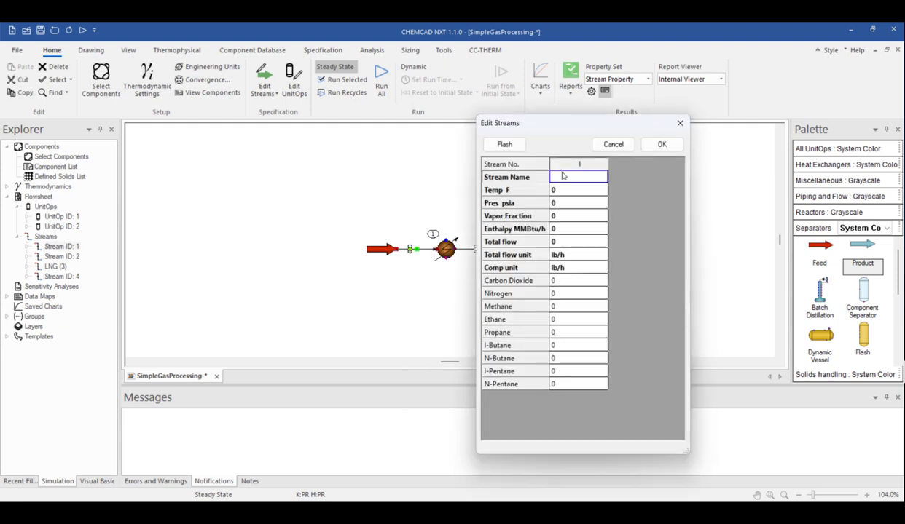
click(563, 178)
text(FEED)
click(568, 191)
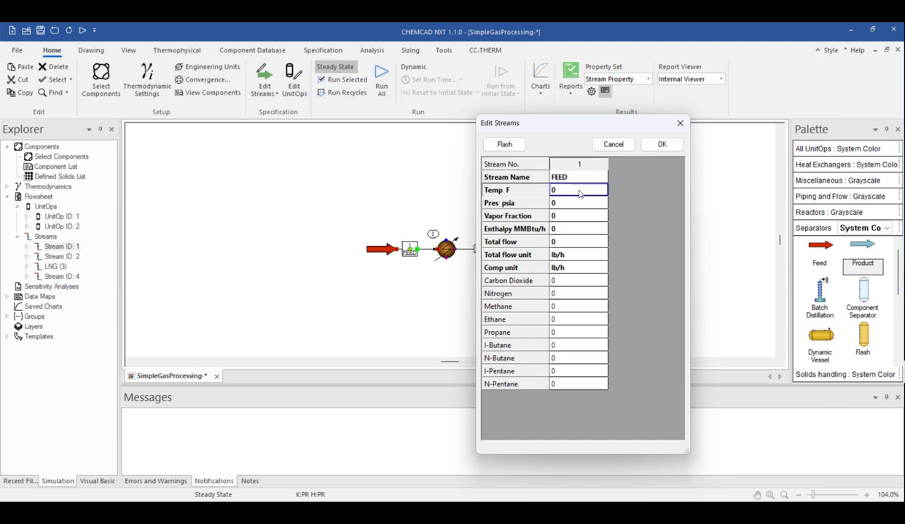
text(77)
click(571, 204)
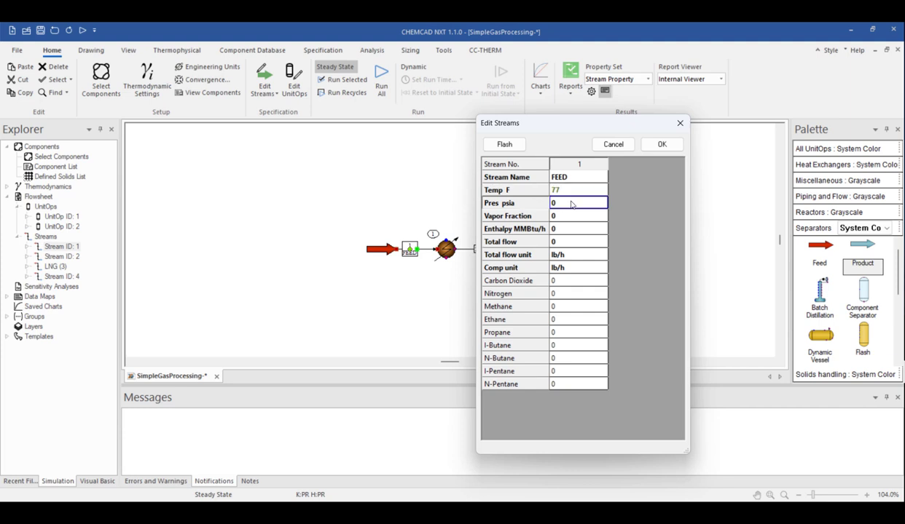
text(200)
Step: Set the FEED composition unit to Mole fractions and total flow unit to StdV MMscfd
click(603, 271)
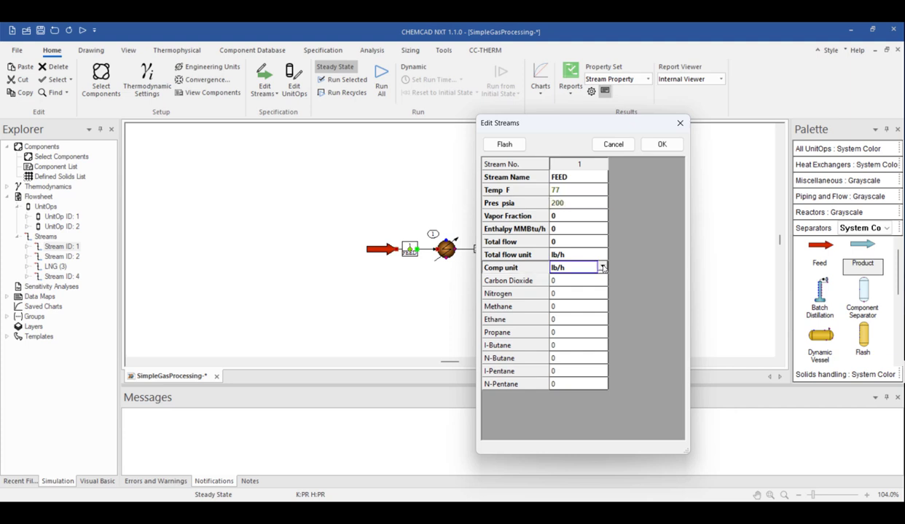
click(601, 268)
click(598, 335)
click(587, 254)
click(603, 255)
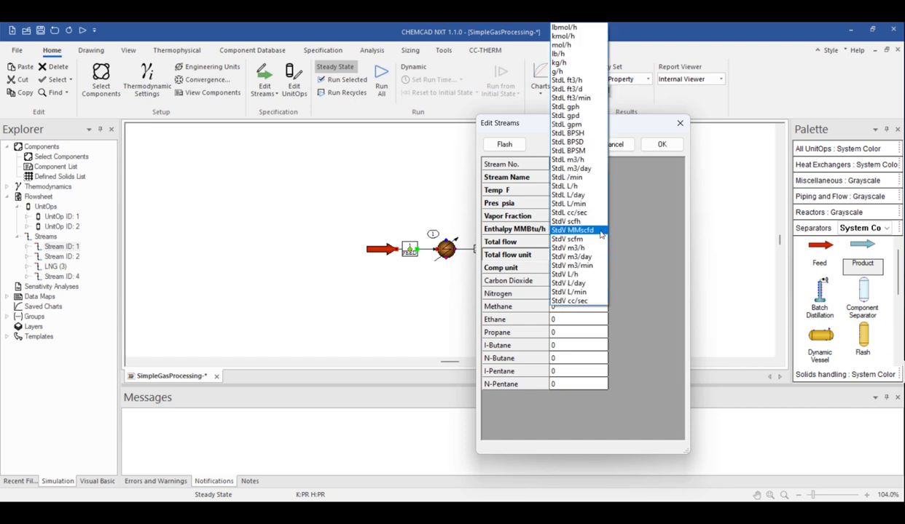
click(601, 231)
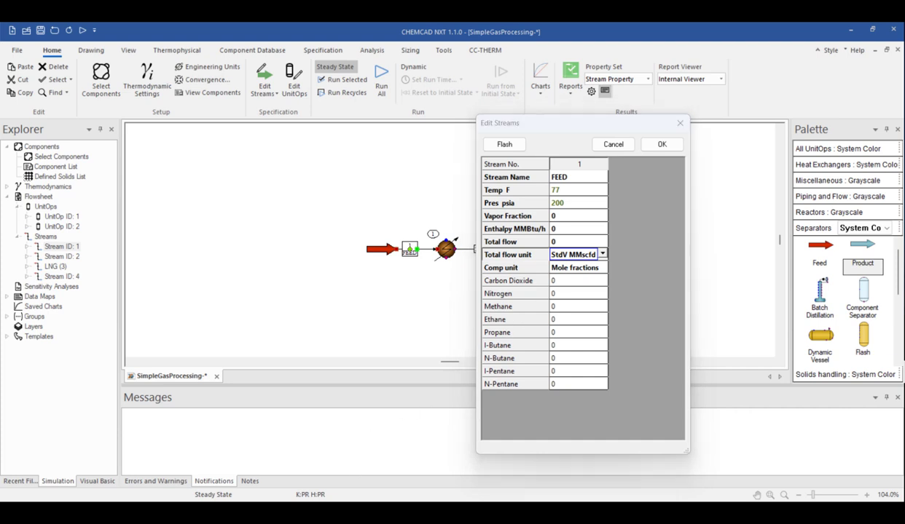
Step: Copy the nine mole fractions from the spreadsheet and paste them into the FEED composition
key(alt+Tab)
key(ctrl+c)
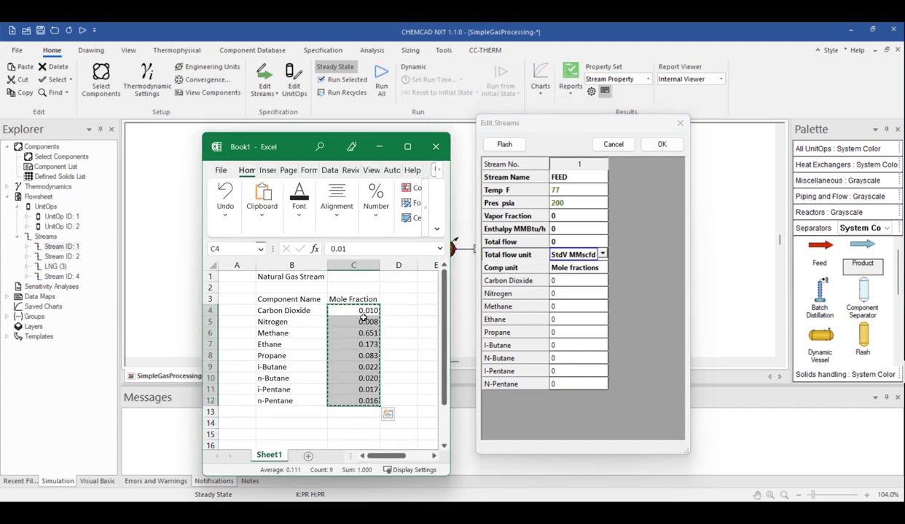
right_click(363, 318)
click(394, 190)
click(576, 280)
right_click(575, 281)
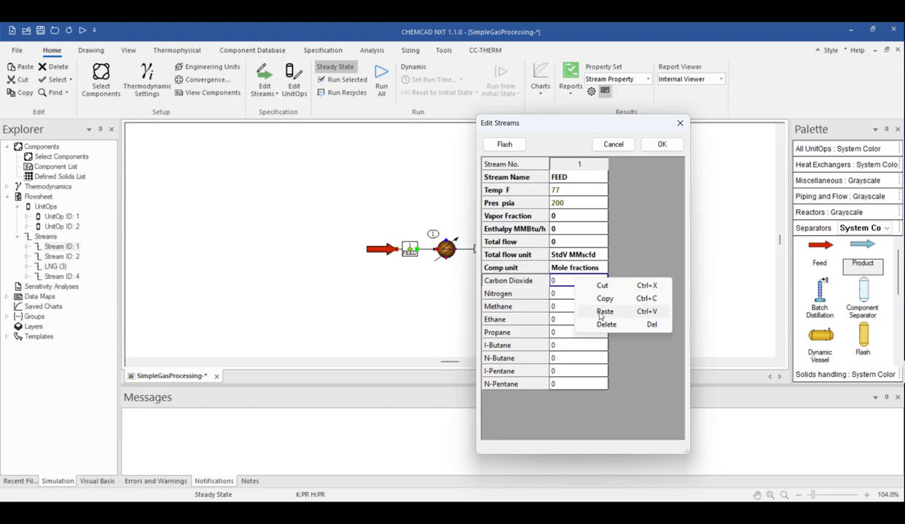
click(602, 314)
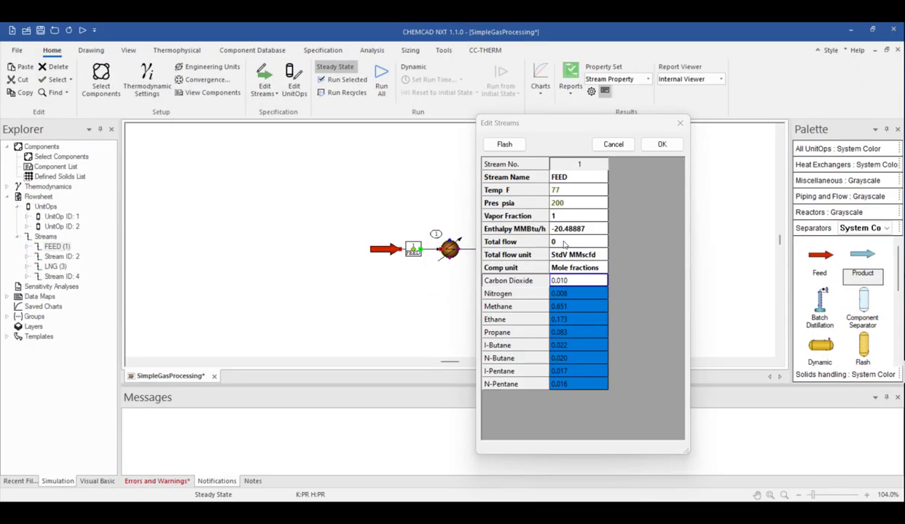
Step: Enter a FEED total flow of 5 MMscfd and apply the stream data
click(563, 245)
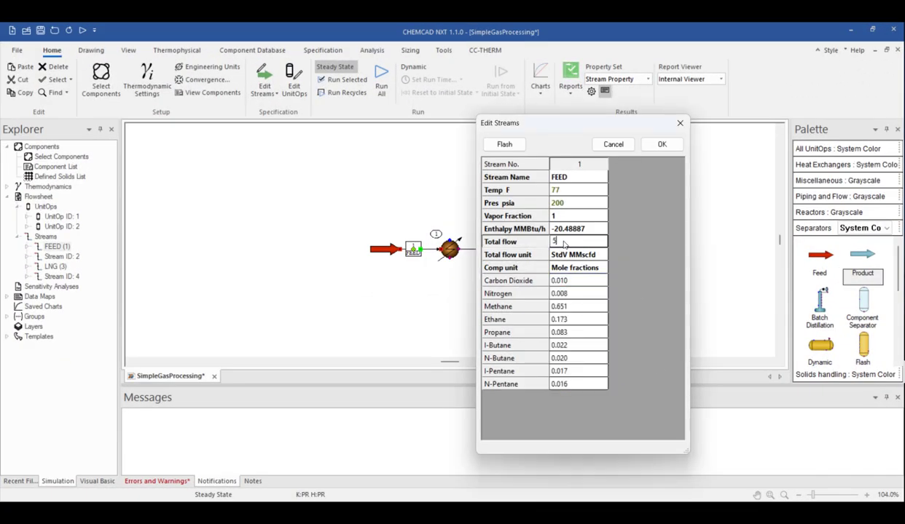
text(5)
key(Return)
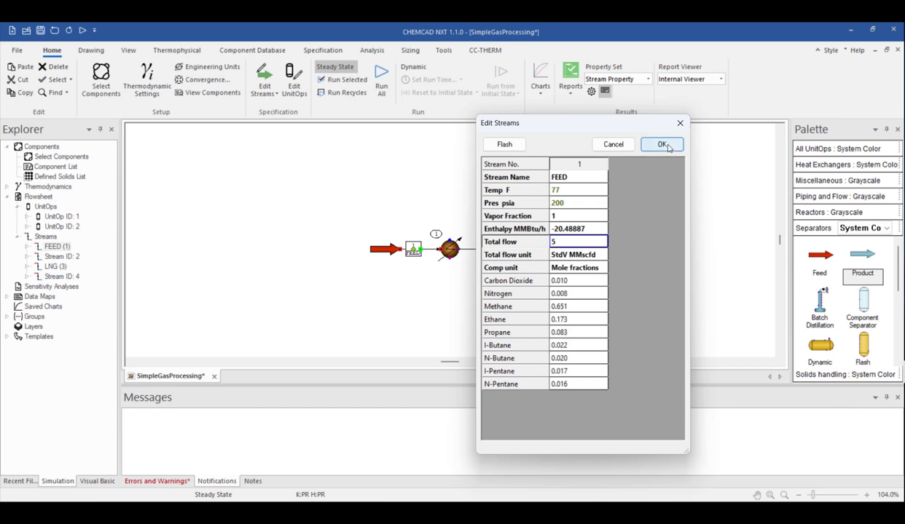
click(663, 145)
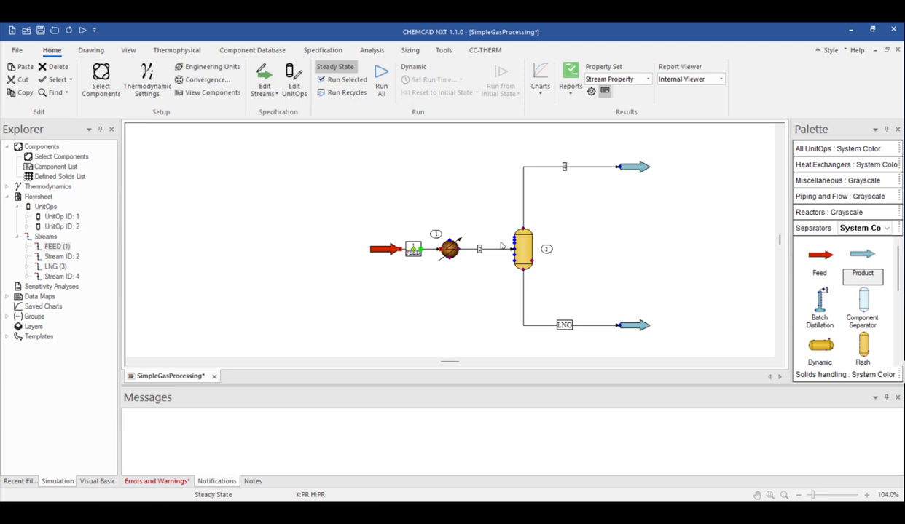
Step: Enter -5 °F as the heat exchanger's stream 2 outlet temperature and accept the specification
click(437, 244)
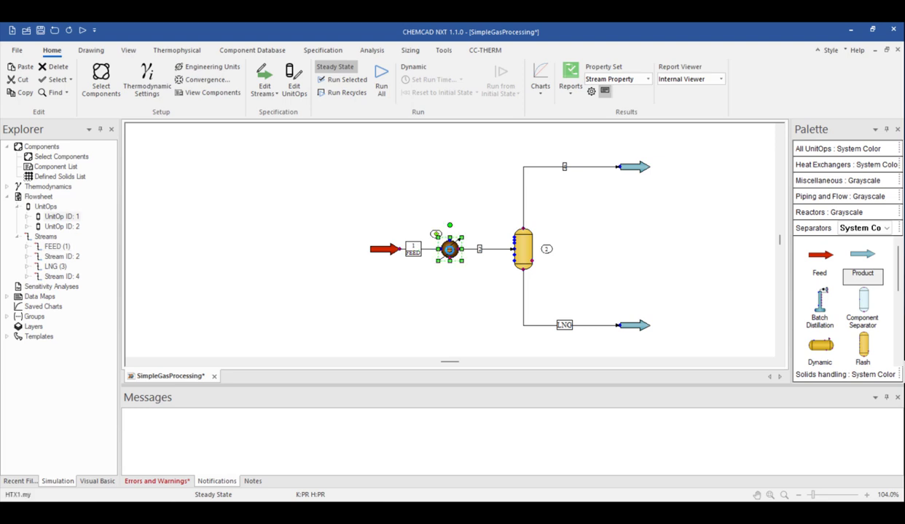
double_click(449, 249)
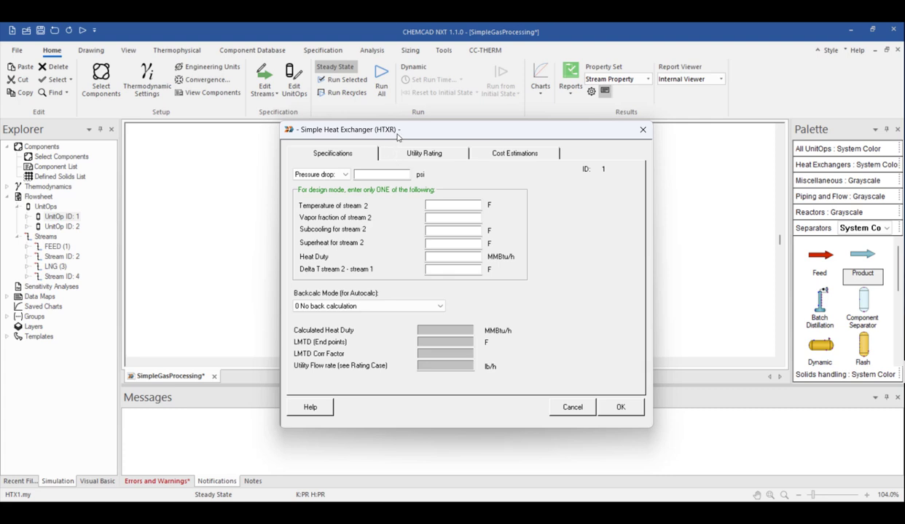
drag(399, 136, 639, 137)
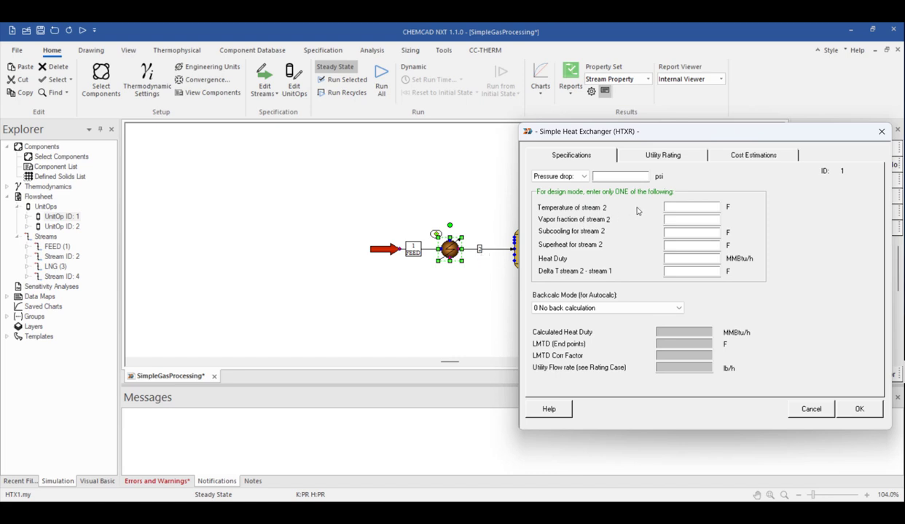
click(683, 209)
text(-5)
click(860, 410)
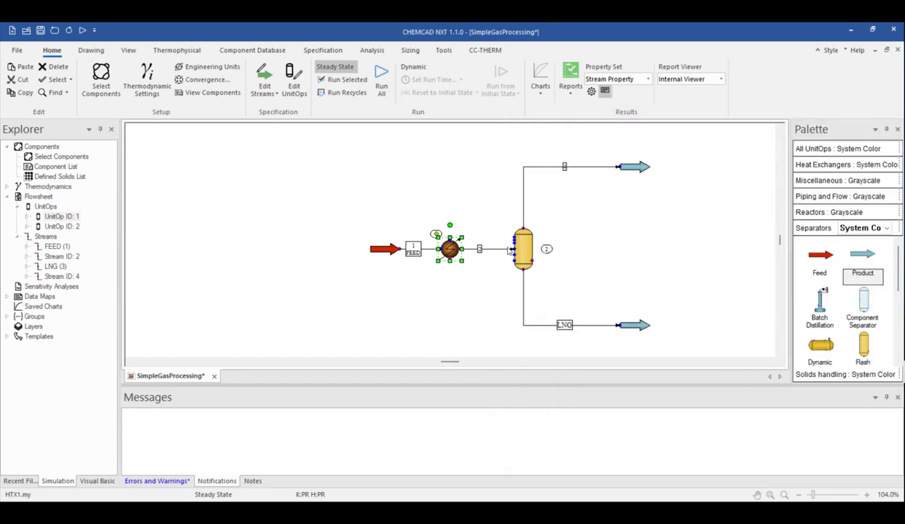
Step: Keep the flash vessel in mode 0, flashing at inlet T and P, and accept it
click(522, 248)
double_click(522, 247)
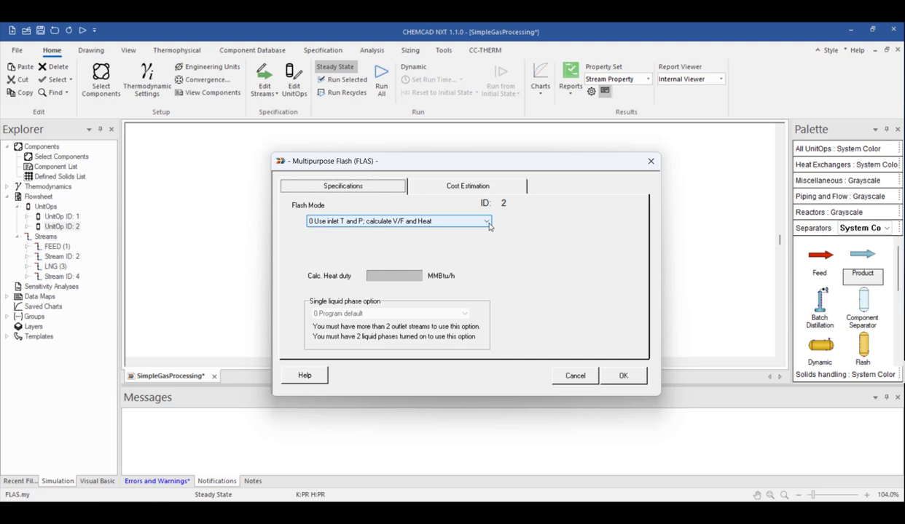
click(487, 222)
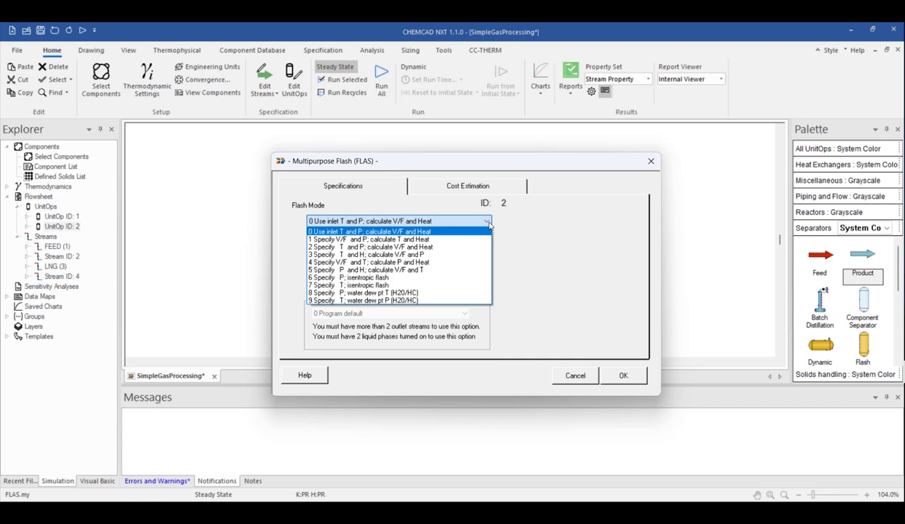
click(489, 225)
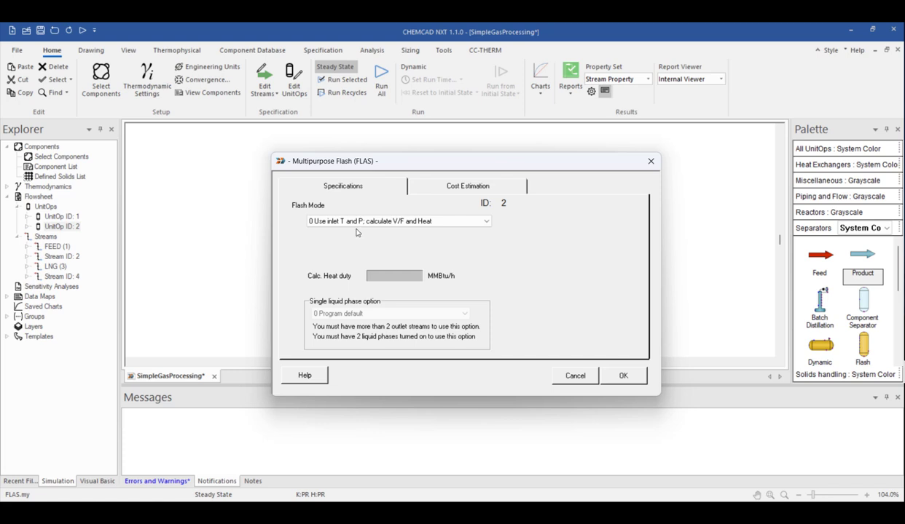
click(623, 377)
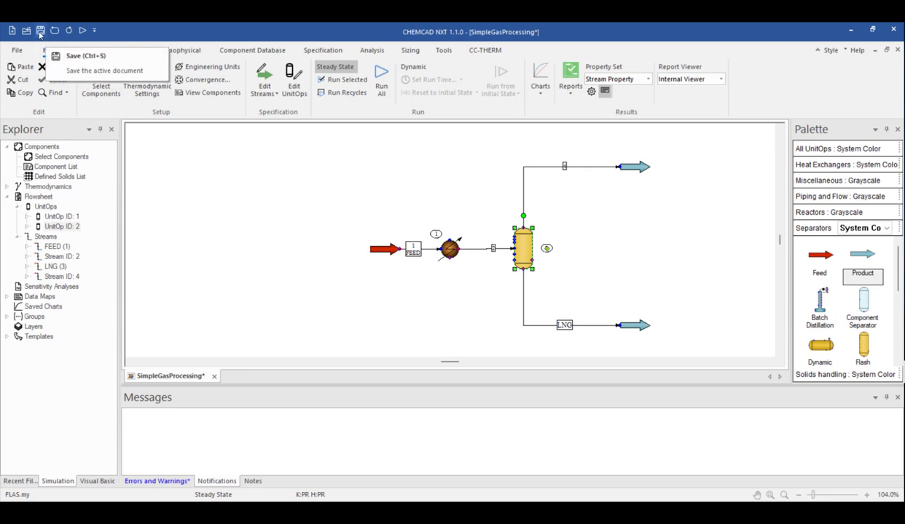
Step: Save SimpleGasProcessing, then browse Quick Access Toolbar commands and cancel without changes
click(40, 31)
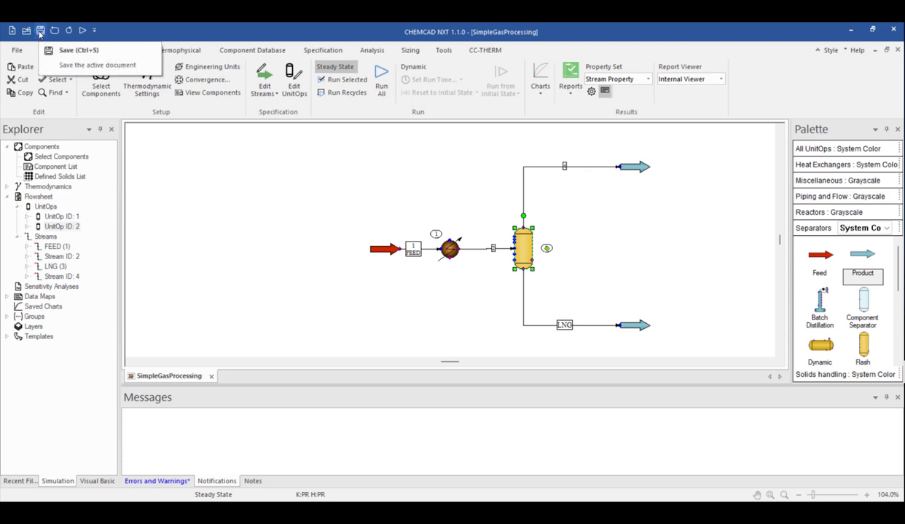
click(94, 31)
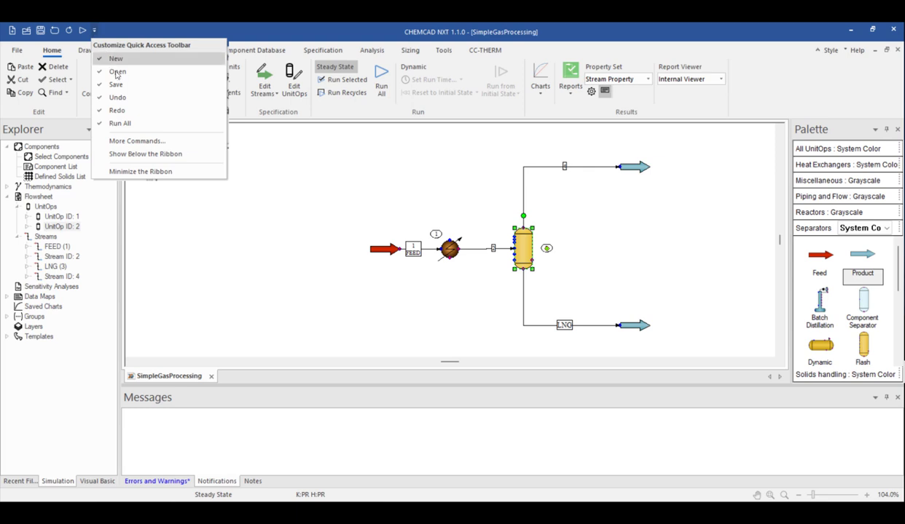
click(139, 143)
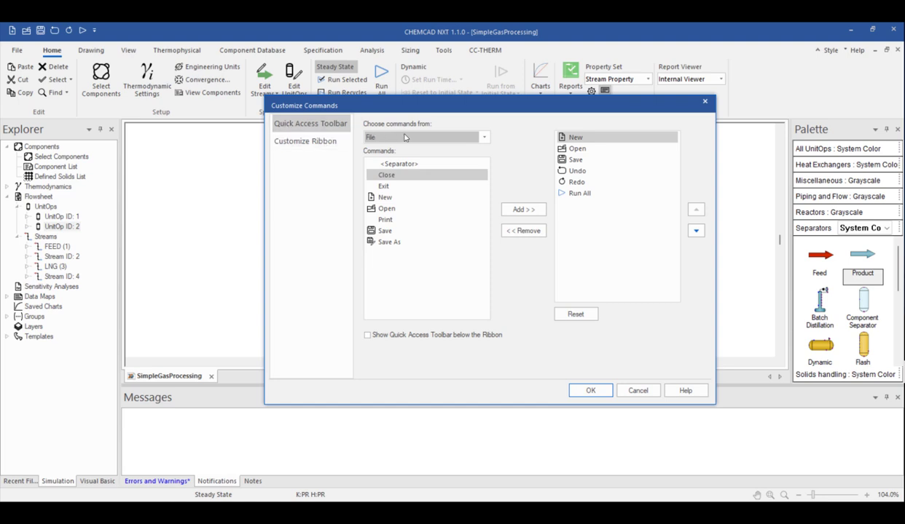
click(482, 138)
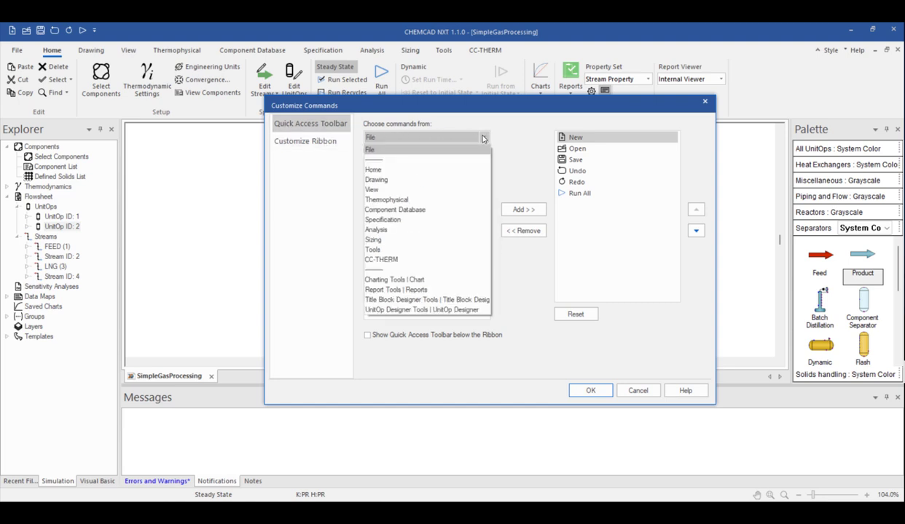
click(482, 138)
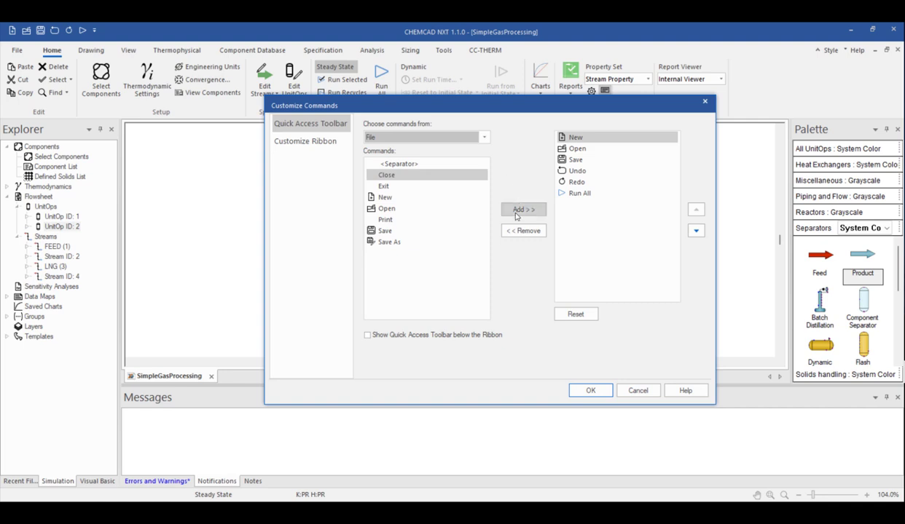
click(637, 391)
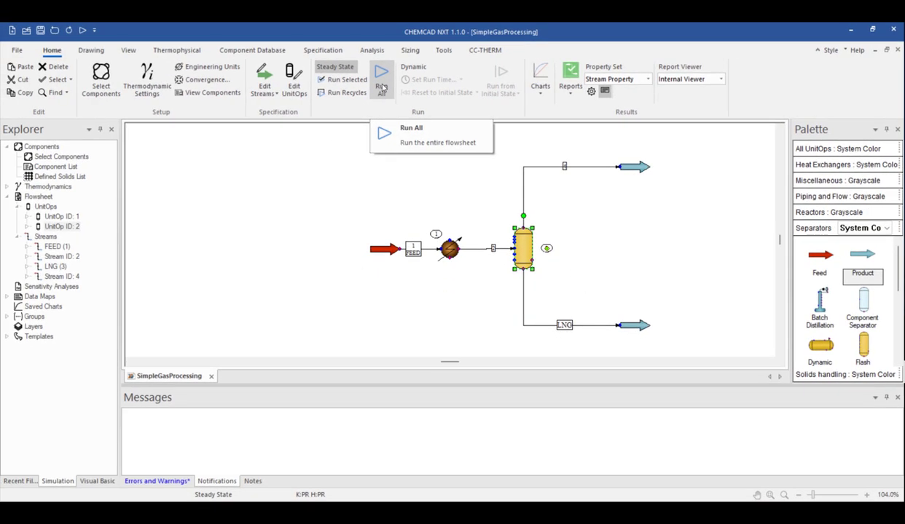
Step: Run All on the flowsheet and check Errors and Warnings showing 0 errors, 0 warnings
click(381, 88)
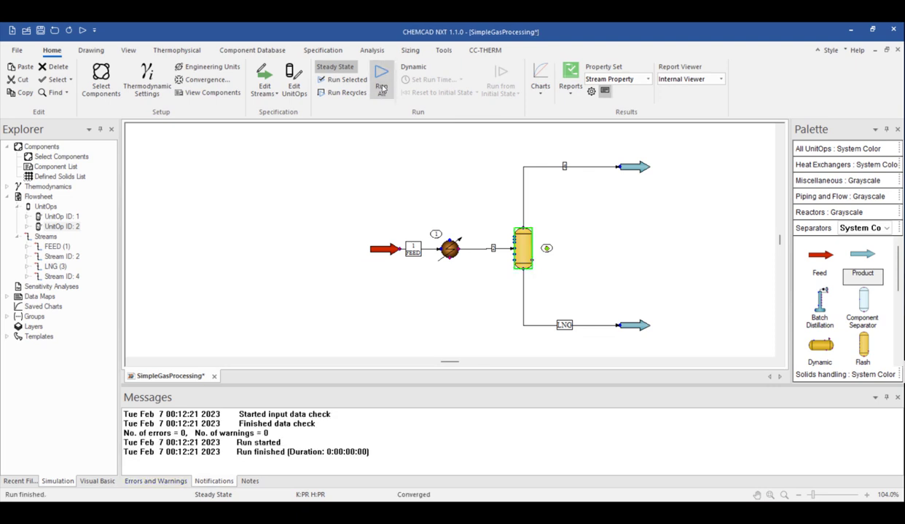
click(173, 483)
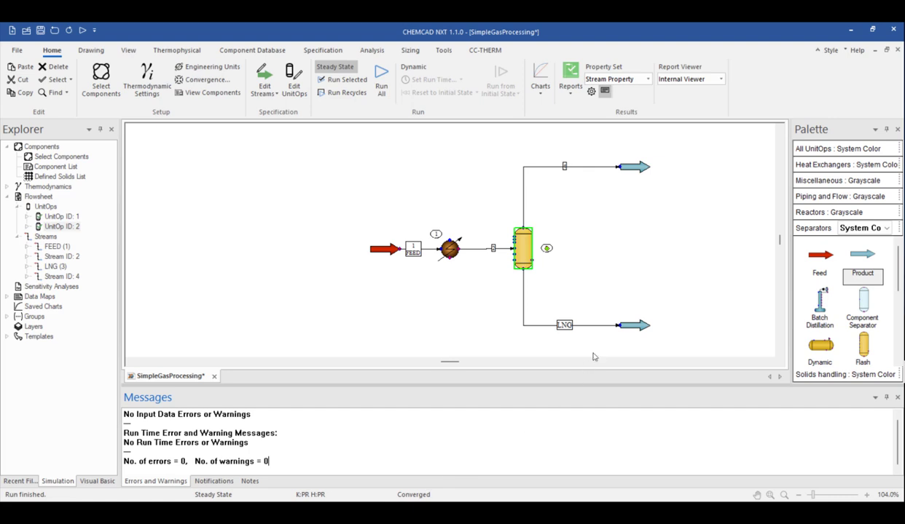
mouse_move(604, 330)
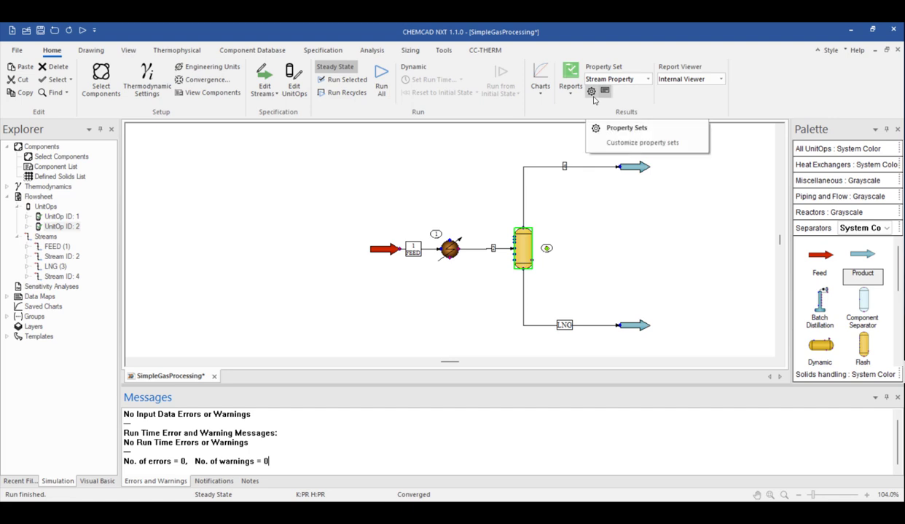
Step: Switch the stream Quickview property set from Mass Flow Rate to component Mole Fractions
click(591, 94)
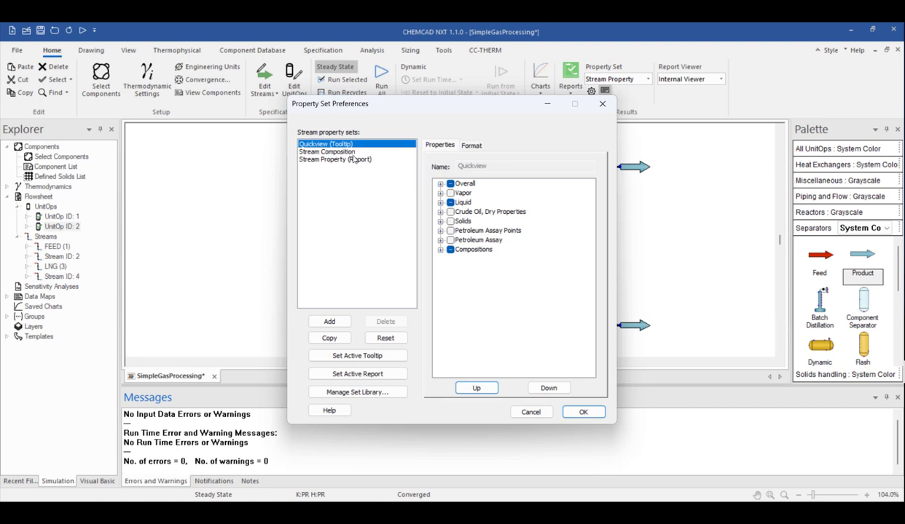
click(440, 250)
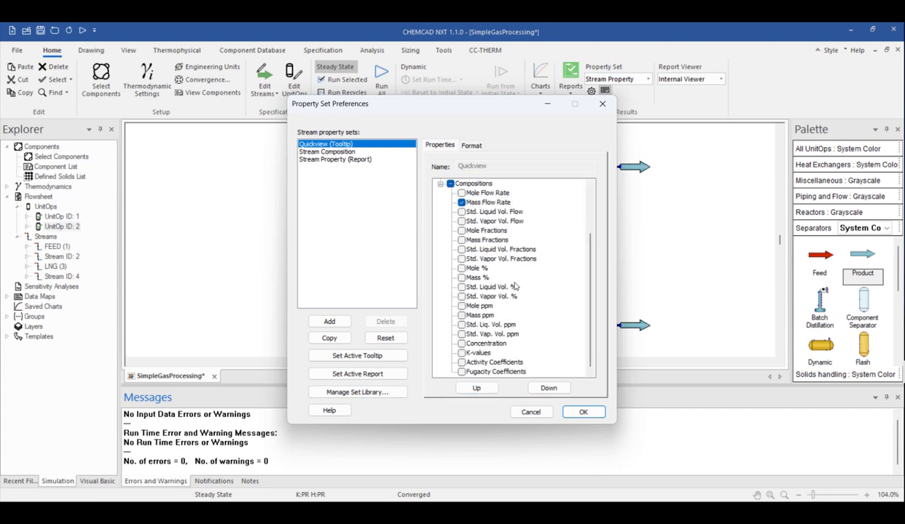
click(461, 230)
click(461, 203)
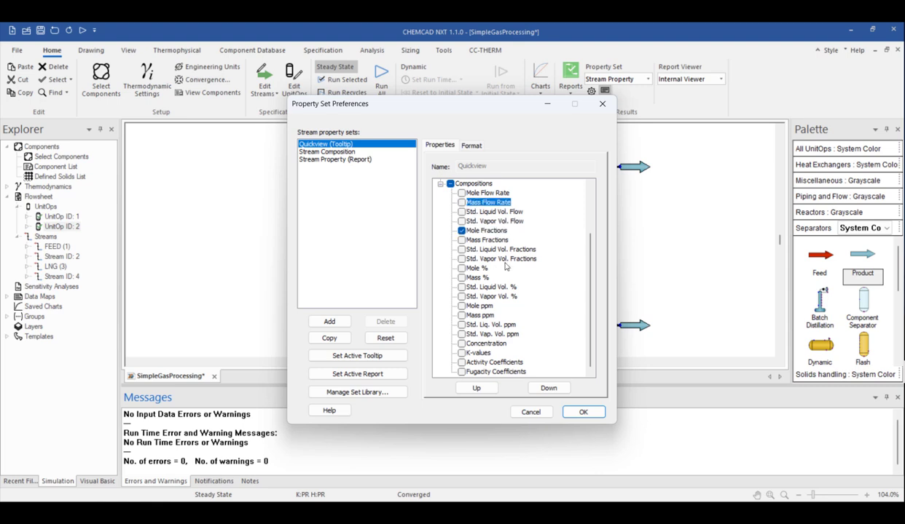
click(590, 413)
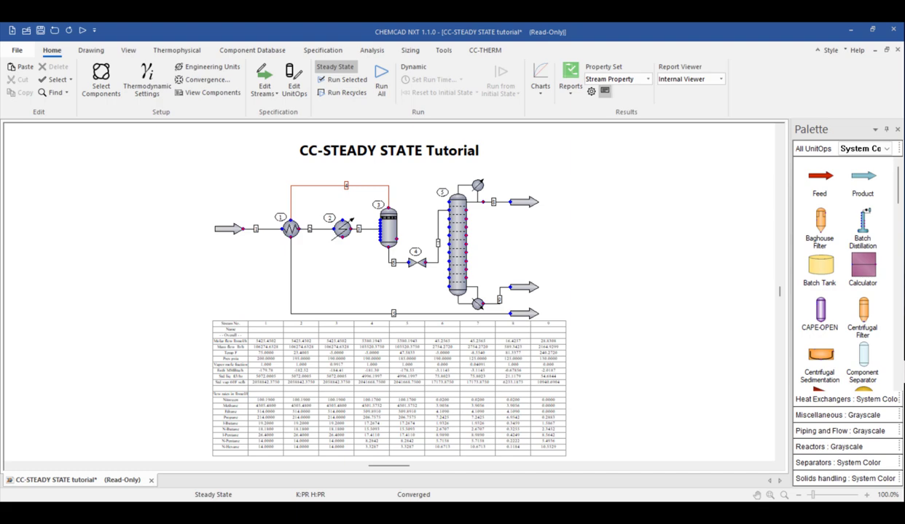
Step: Open the CC-STEADY STATE tutorial from the Examples NXT-1.1.0 Tutorials folder
key(ctrl+o)
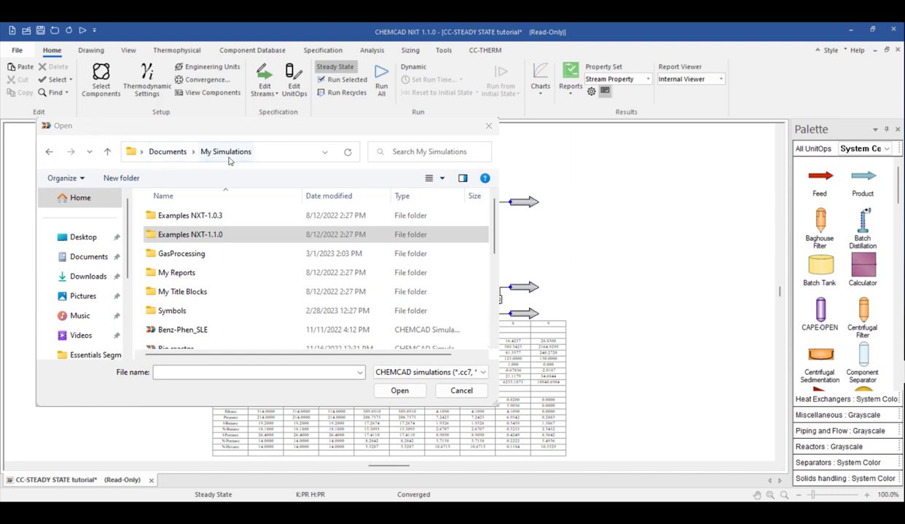
double_click(213, 235)
scroll(218, 239, down, 5)
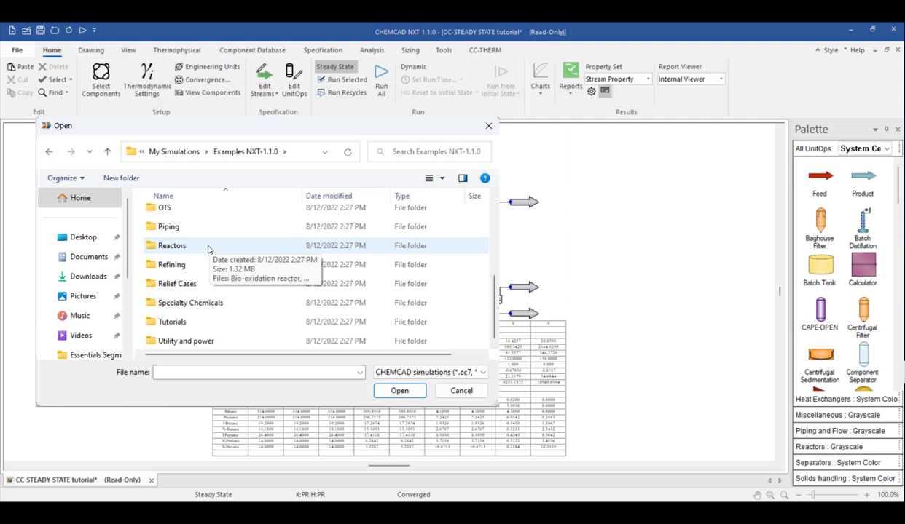
double_click(195, 326)
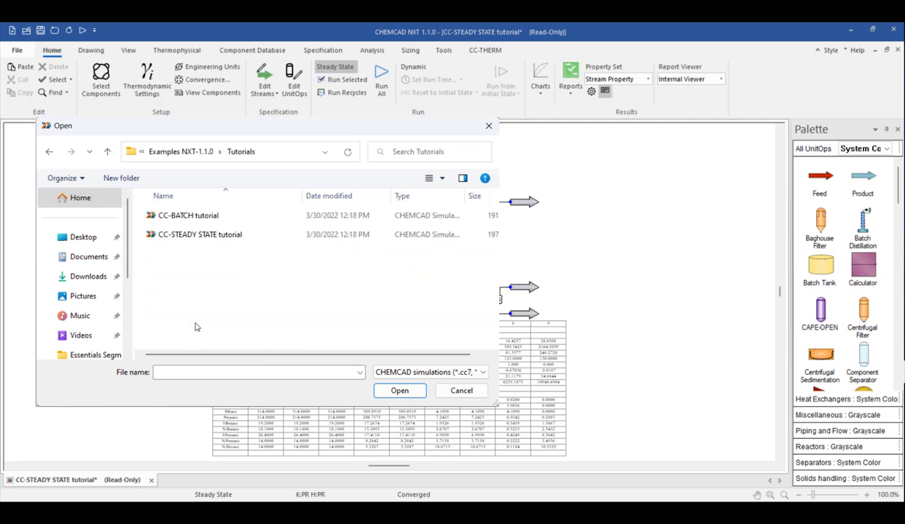
double_click(209, 237)
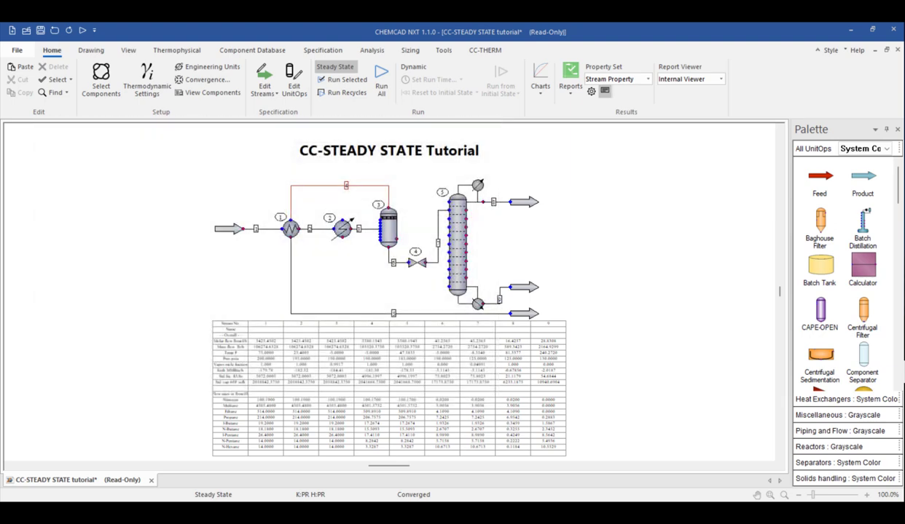